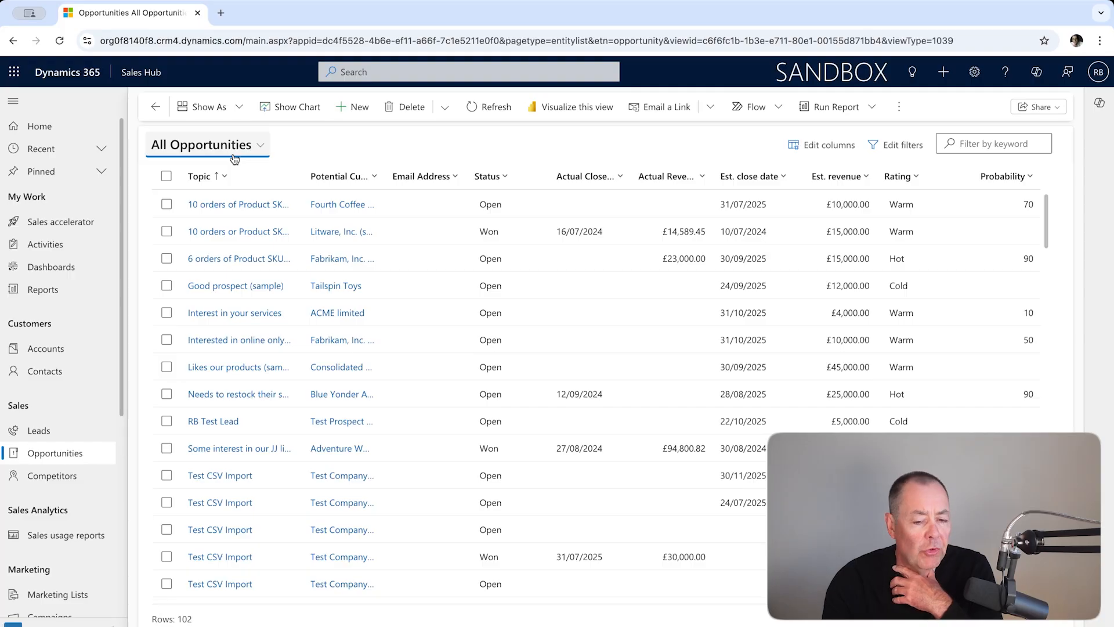
left_click(262, 146)
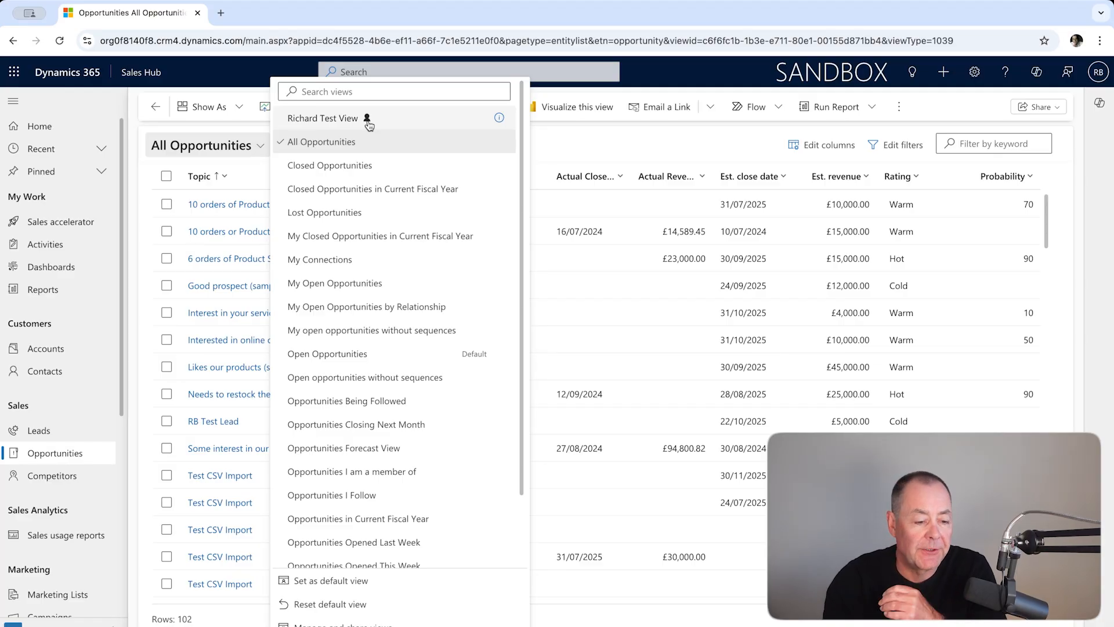
left_click(654, 151)
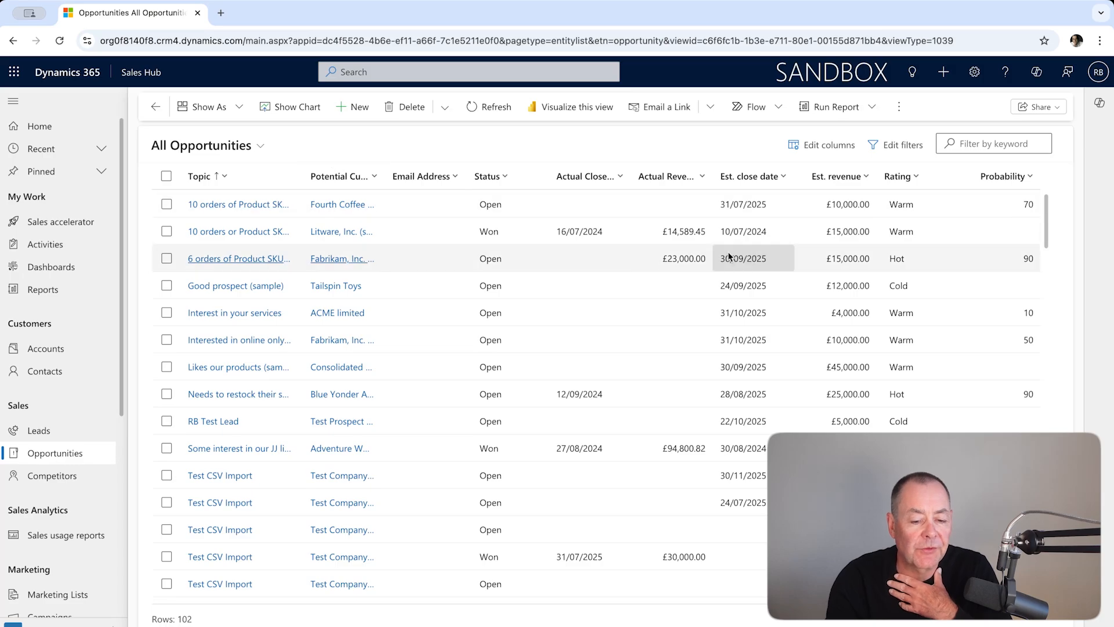
Edit the filters of the All Opportunities view and add a condition row on the Status field.
left_click(895, 148)
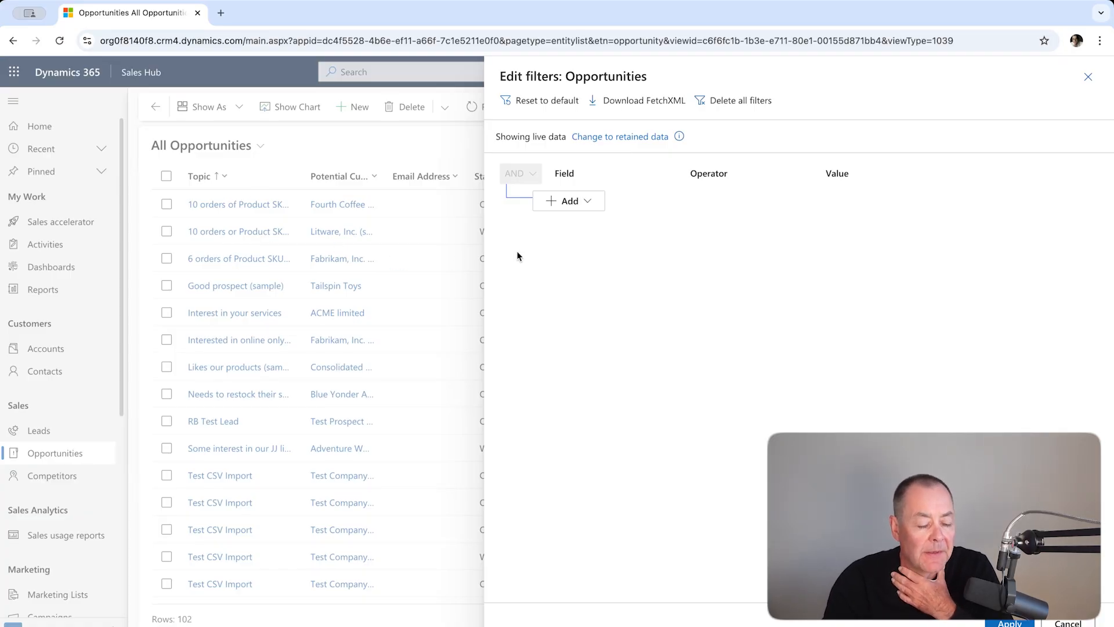
left_click(587, 203)
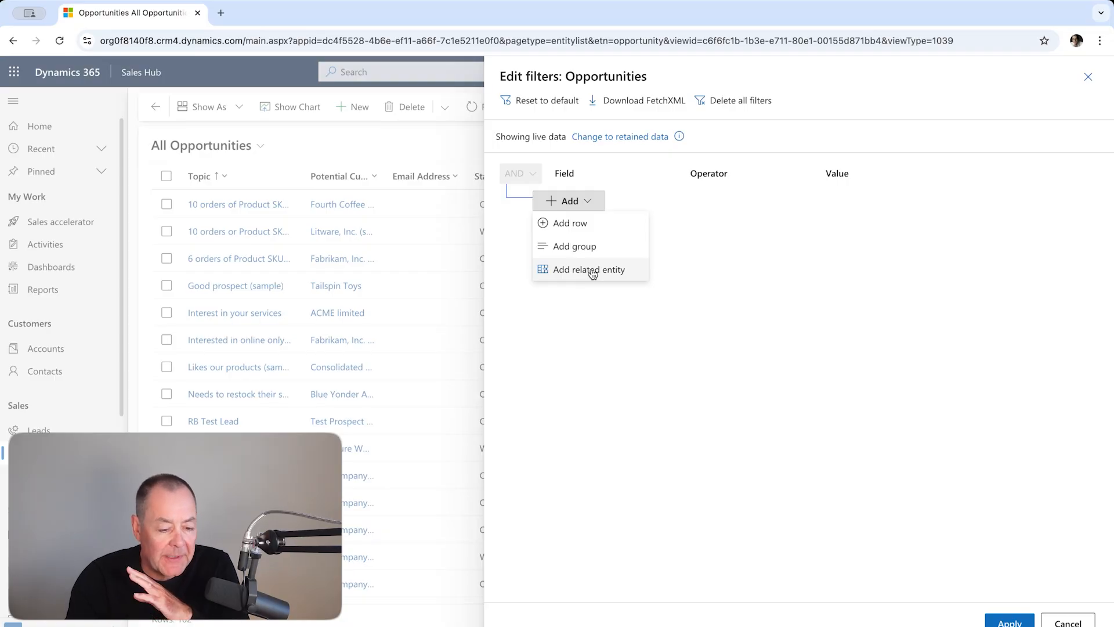
left_click(600, 231)
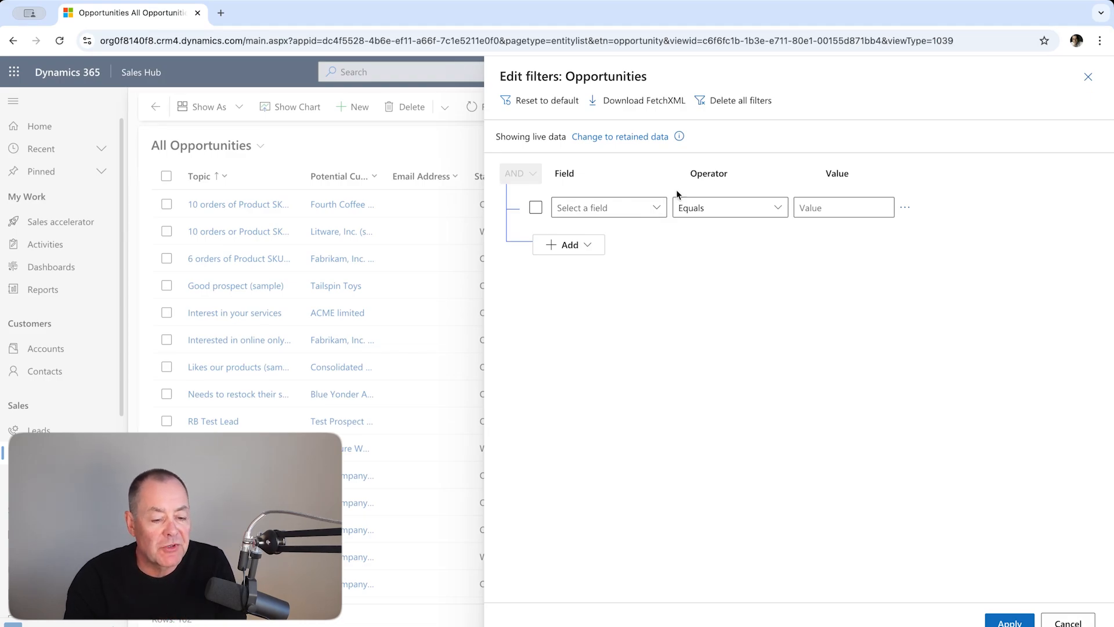
left_click(659, 209)
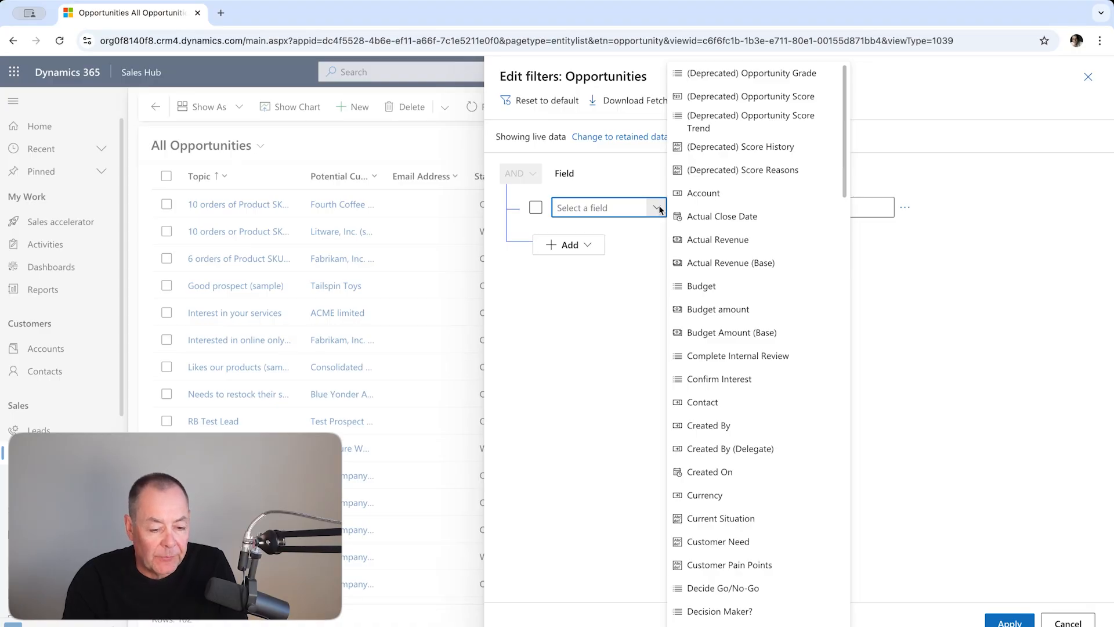
type("Sales Stage")
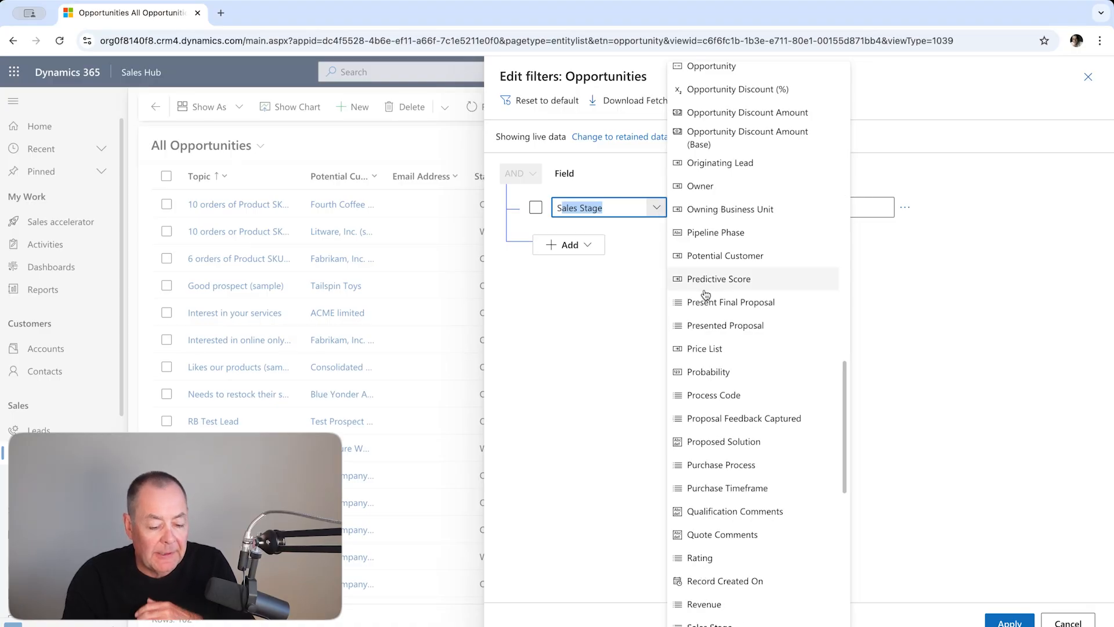
scroll(731, 363, "down", 1)
scroll(730, 363, "down", 4)
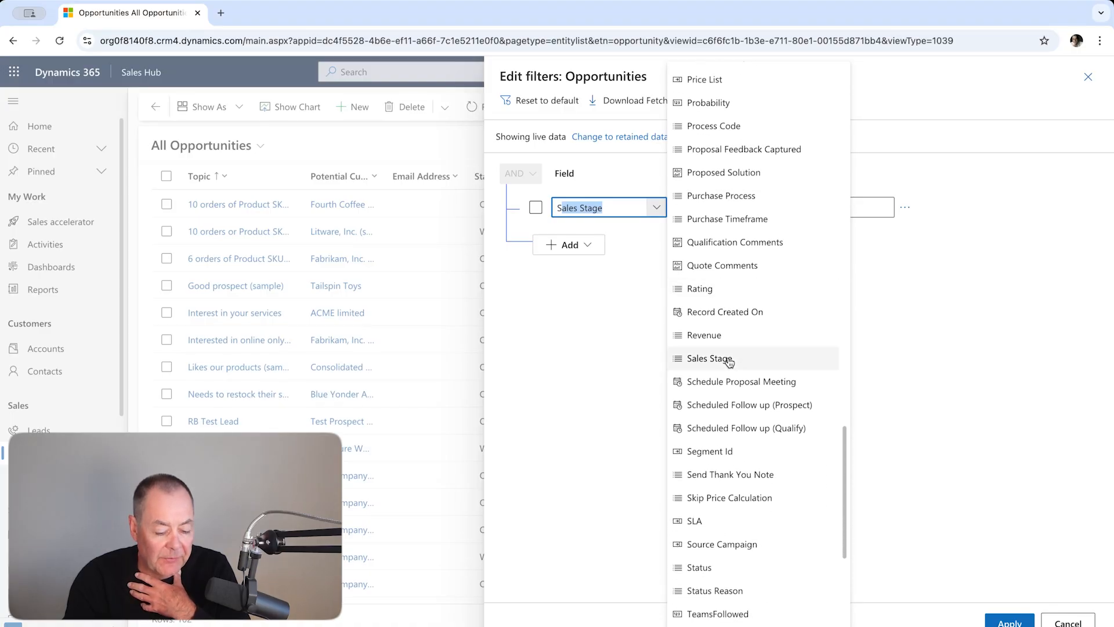
left_click(725, 567)
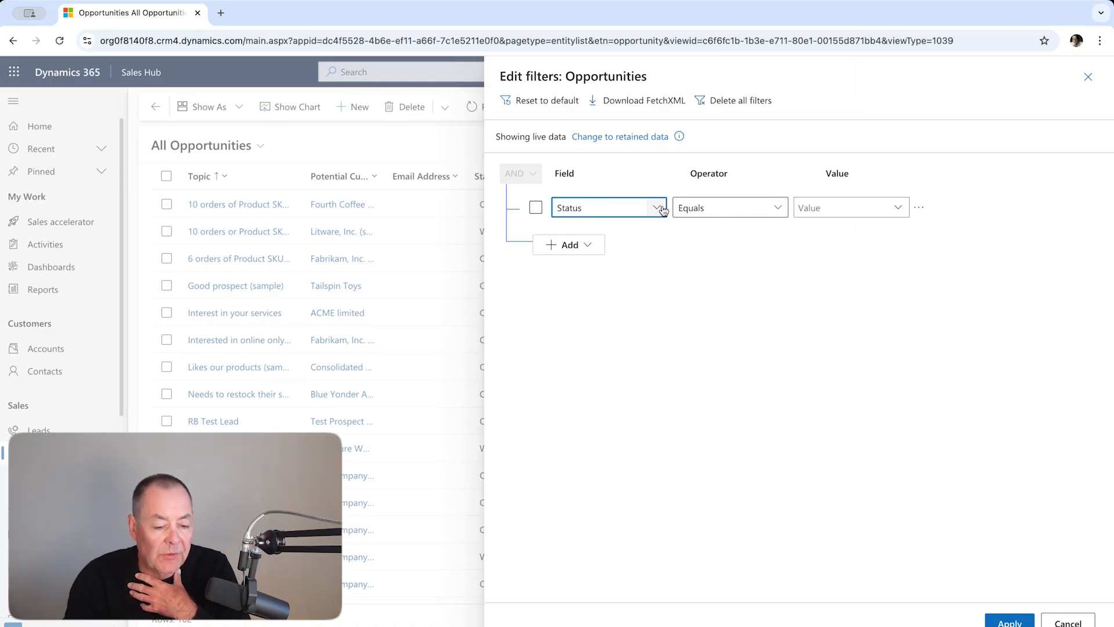
Set the Status condition to Equals with the value Open.
left_click(783, 208)
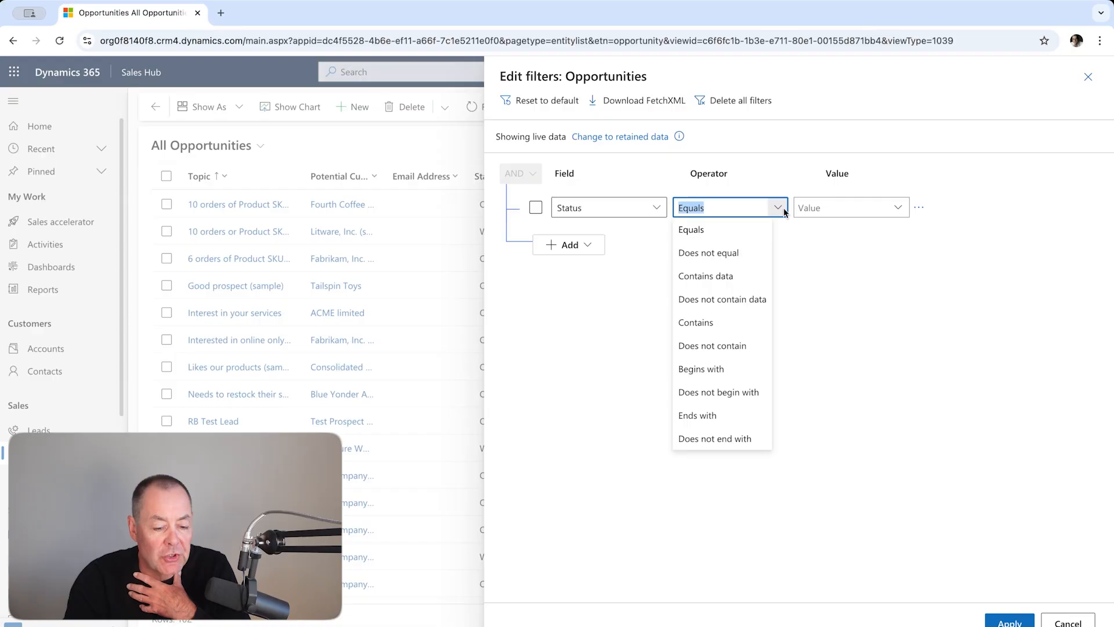
left_click(813, 228)
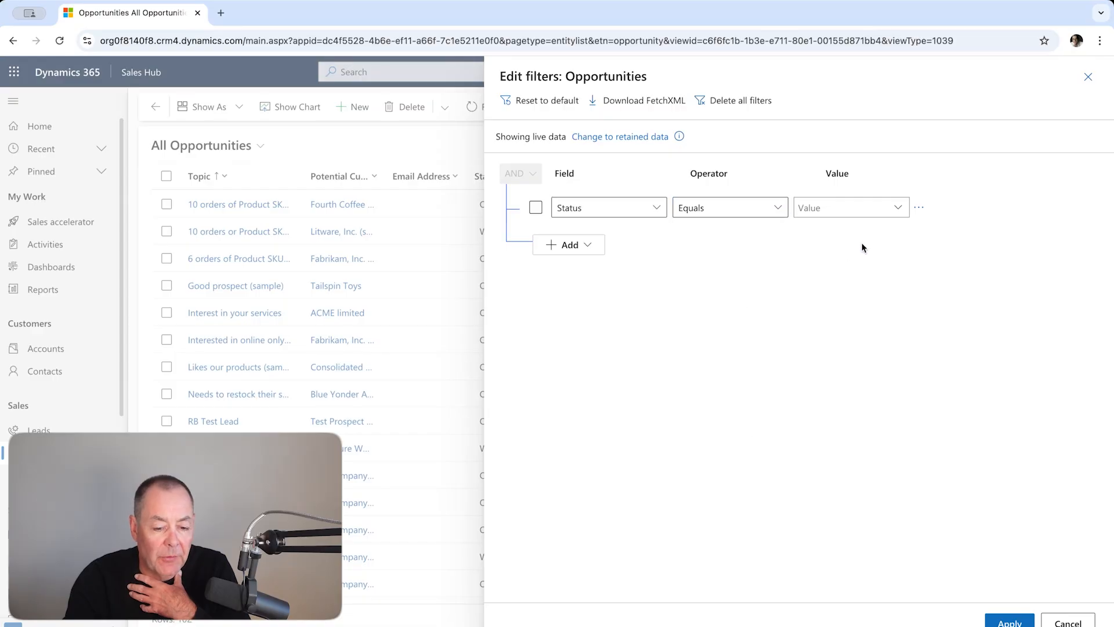
left_click(902, 208)
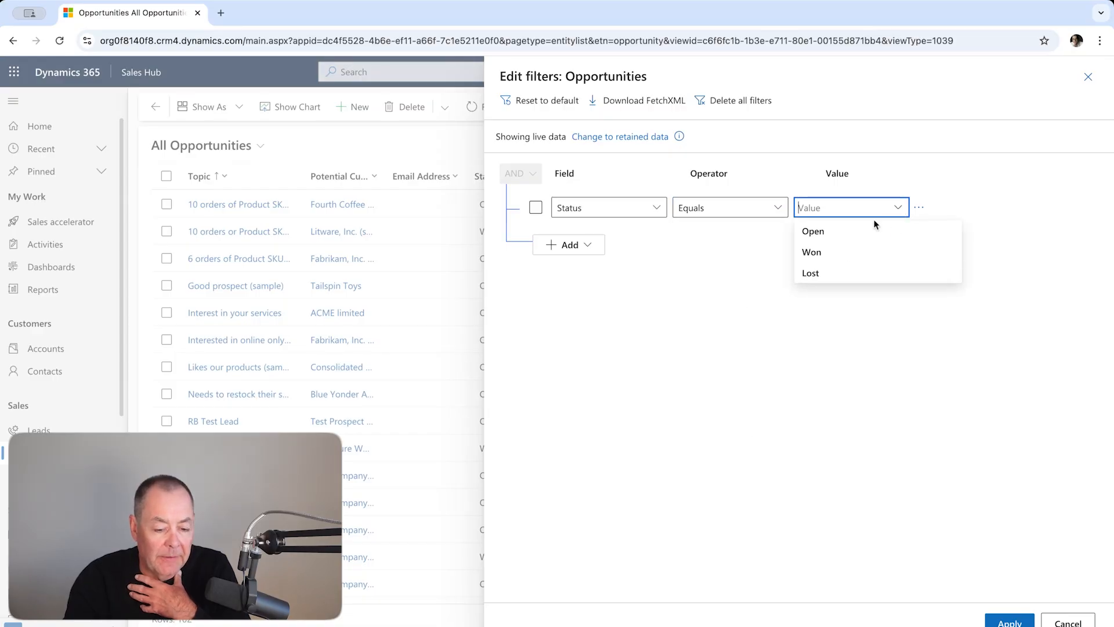
left_click(821, 233)
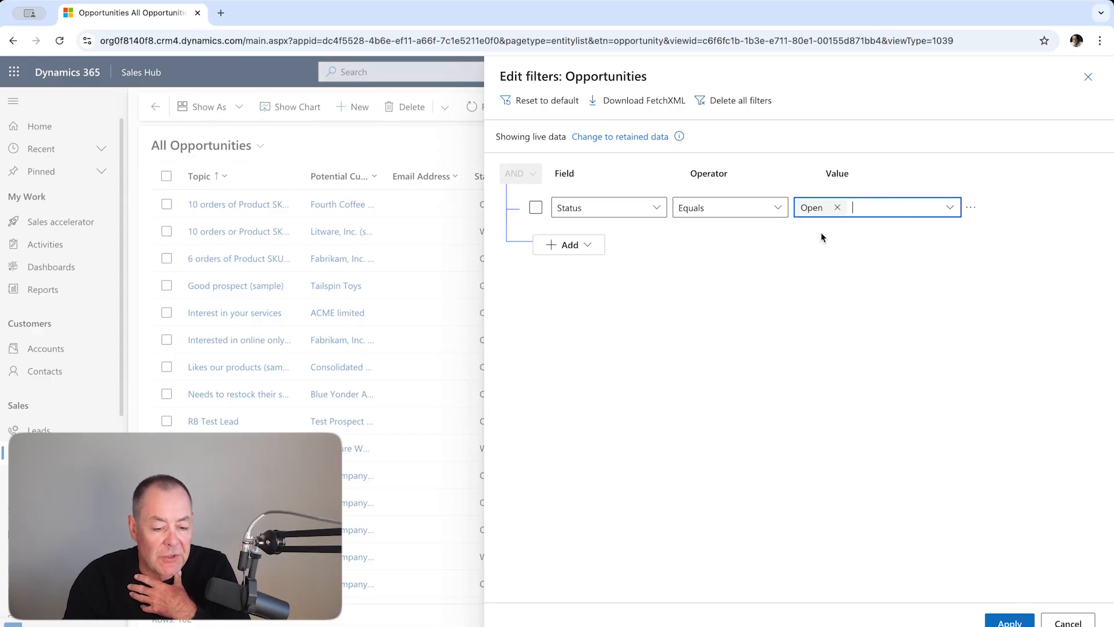
Add a second condition row to the opportunity filter on the Est. close date field.
left_click(587, 246)
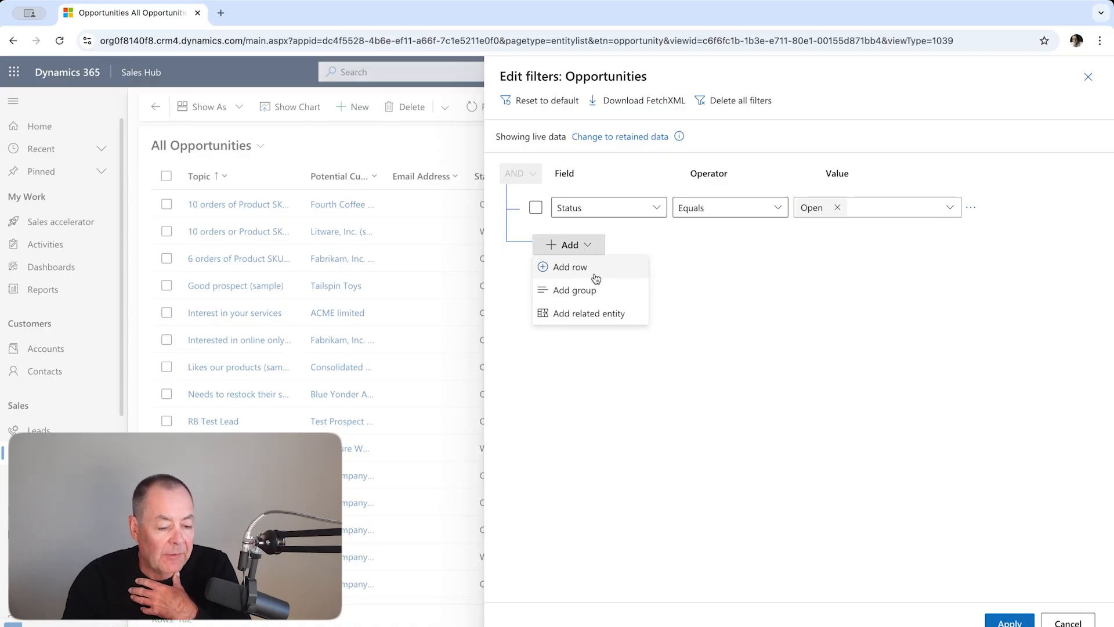
left_click(591, 273)
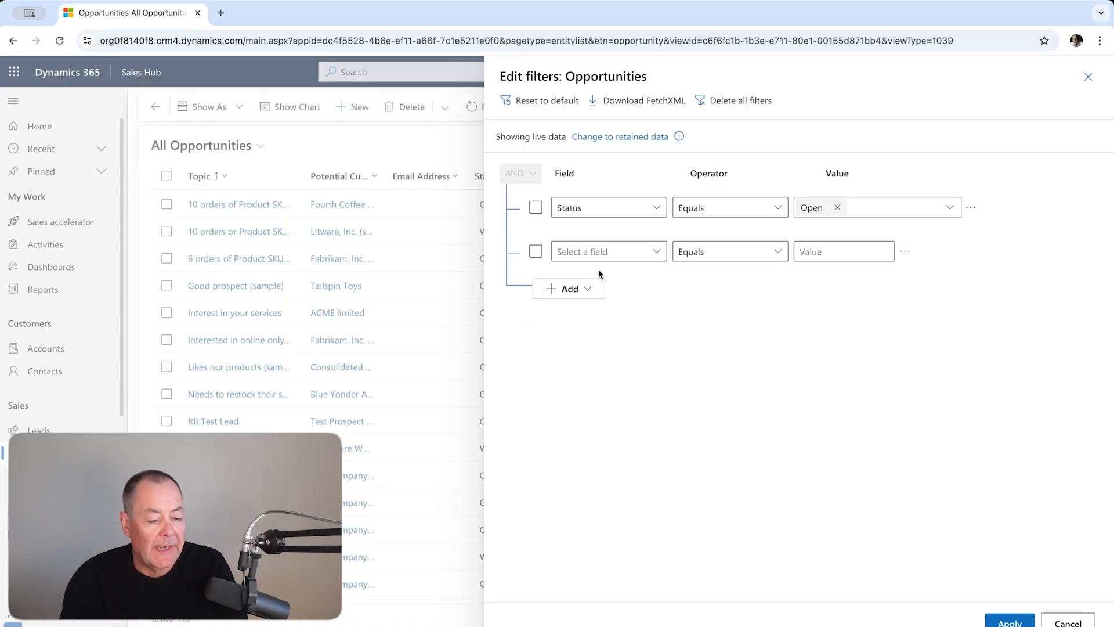
left_click(657, 252)
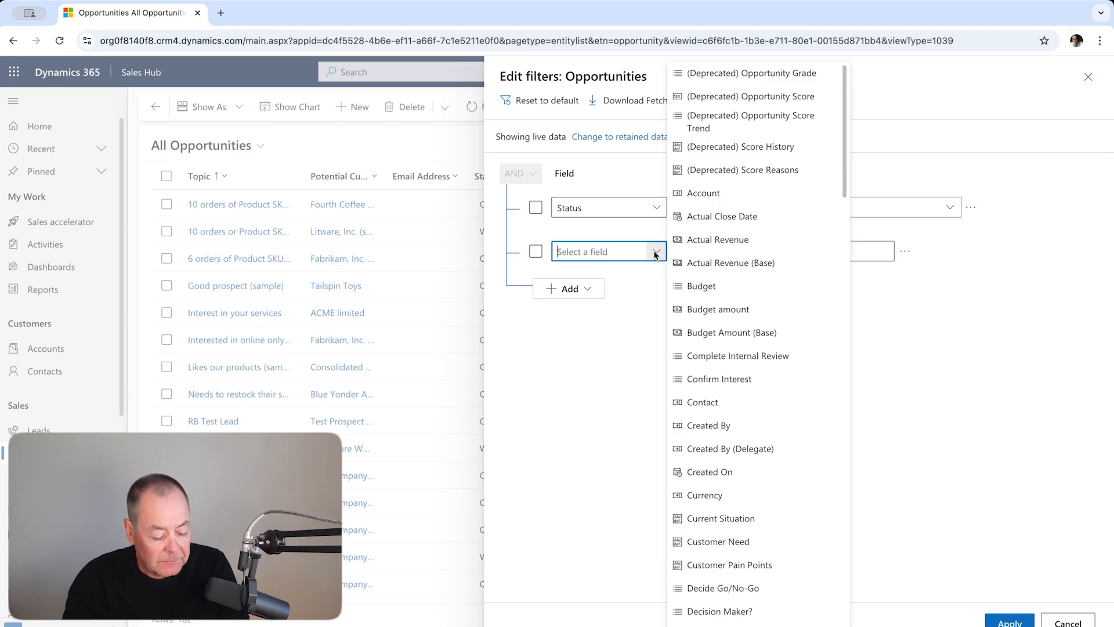
type("Email Address")
scroll(749, 341, "down", 2)
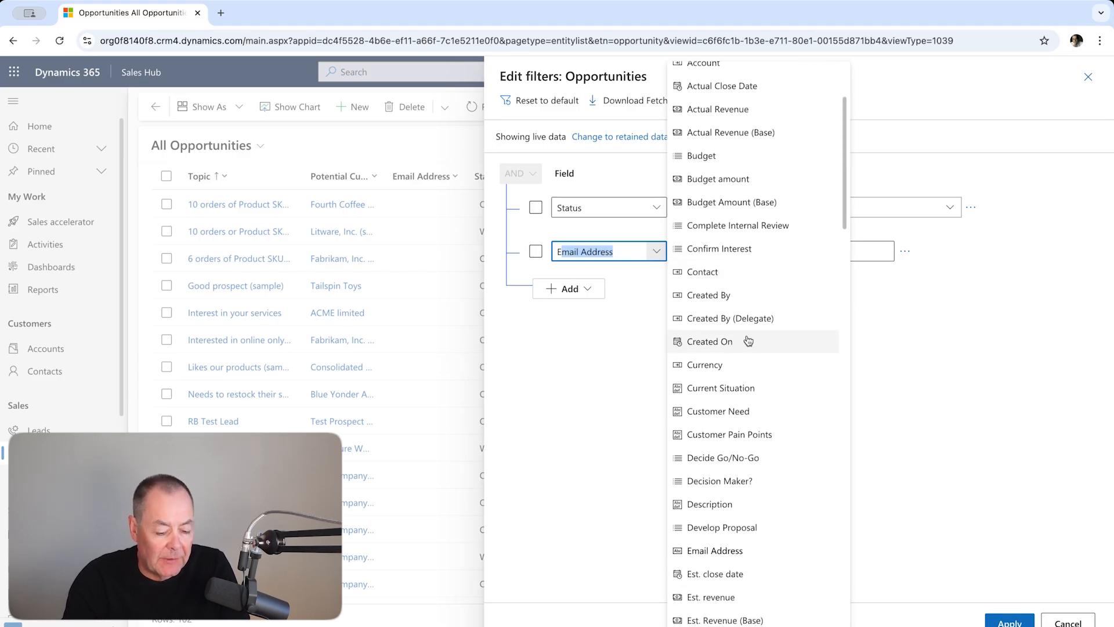
scroll(753, 415, "down", 3)
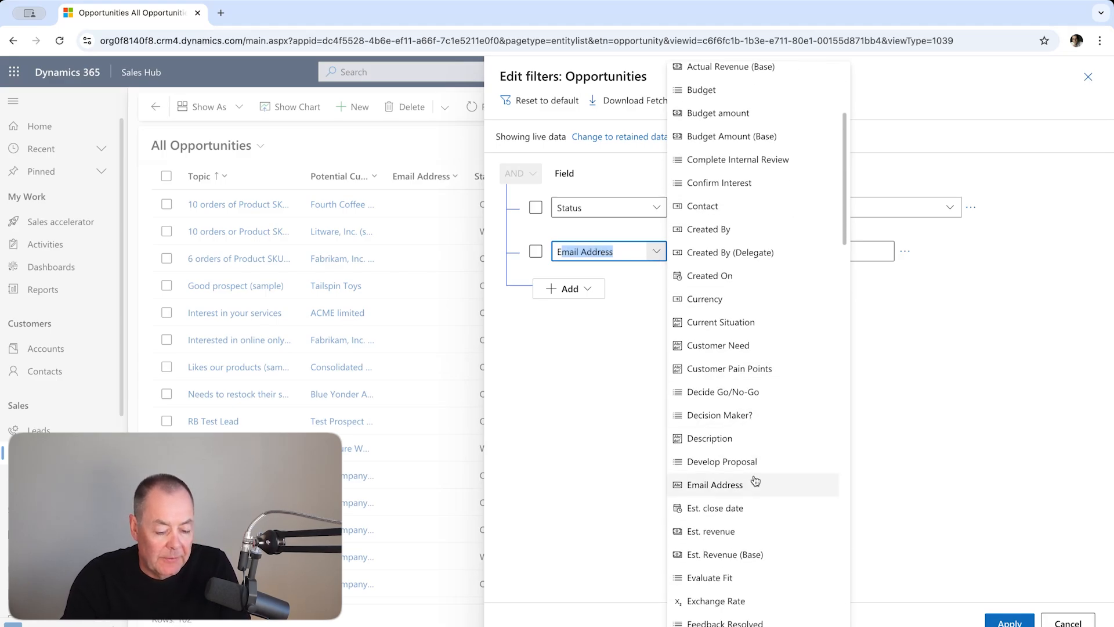
left_click(745, 509)
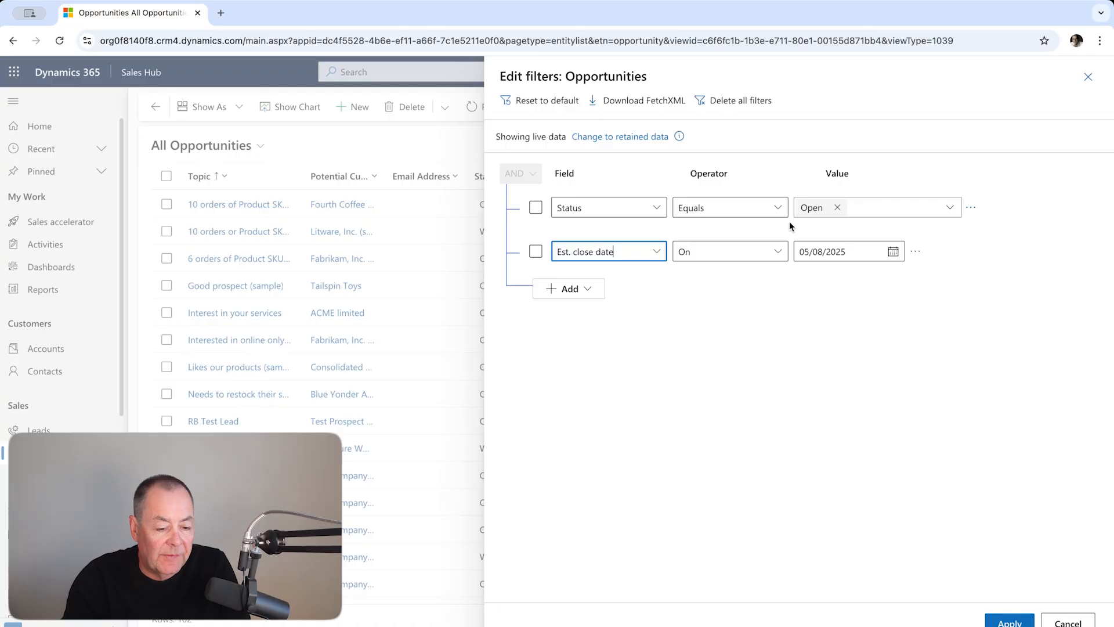
Set the Est. close date condition to Next x days with a value of 60.
left_click(779, 253)
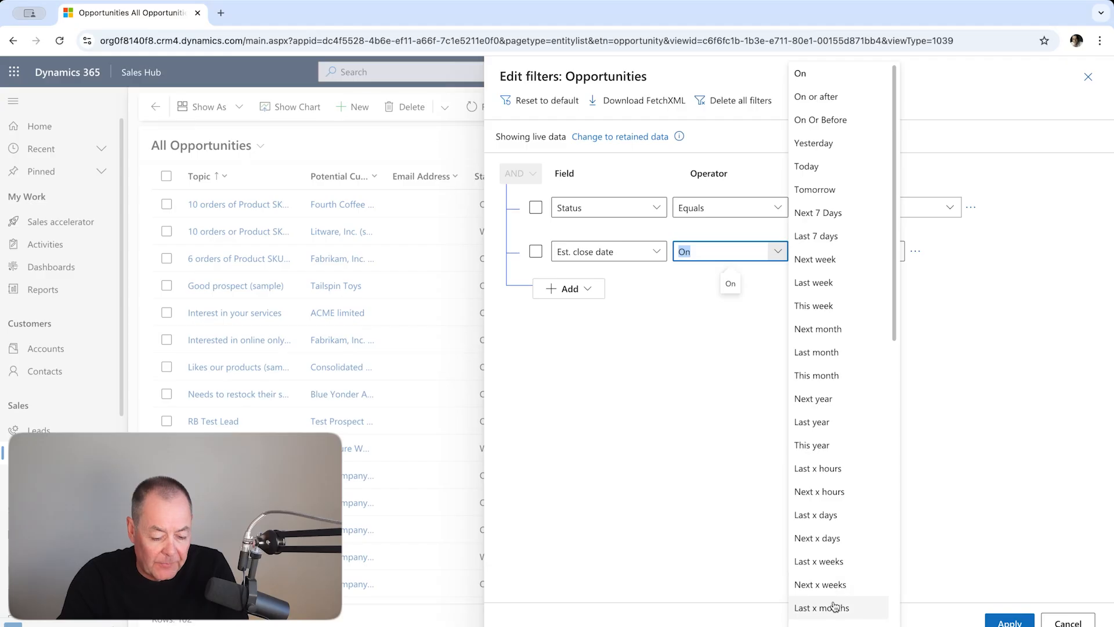
left_click(830, 543)
left_click(850, 252)
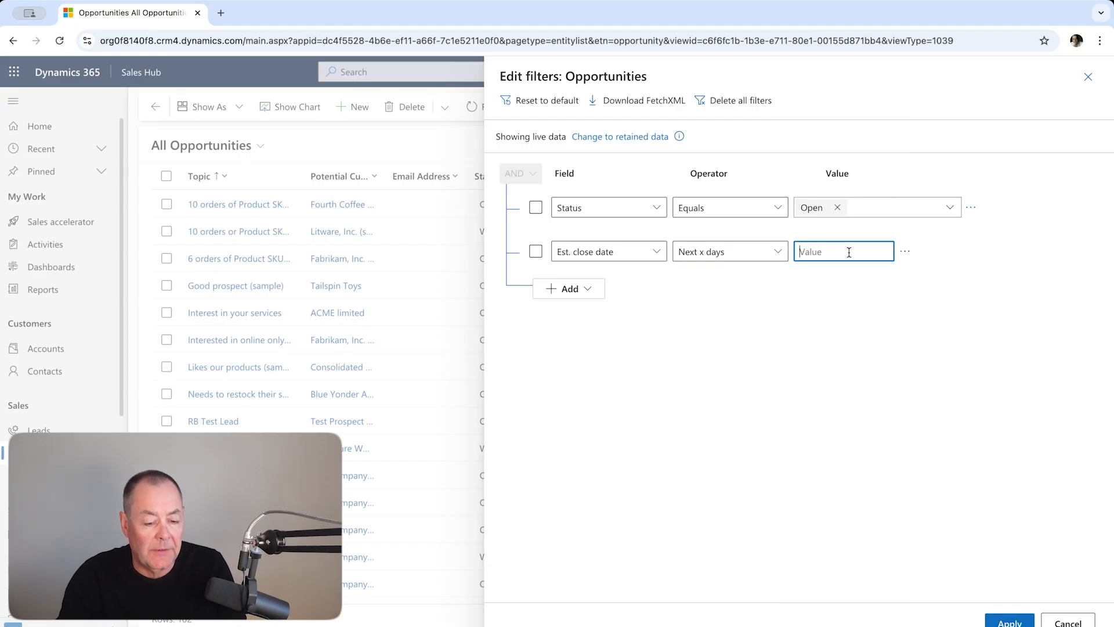
type("60")
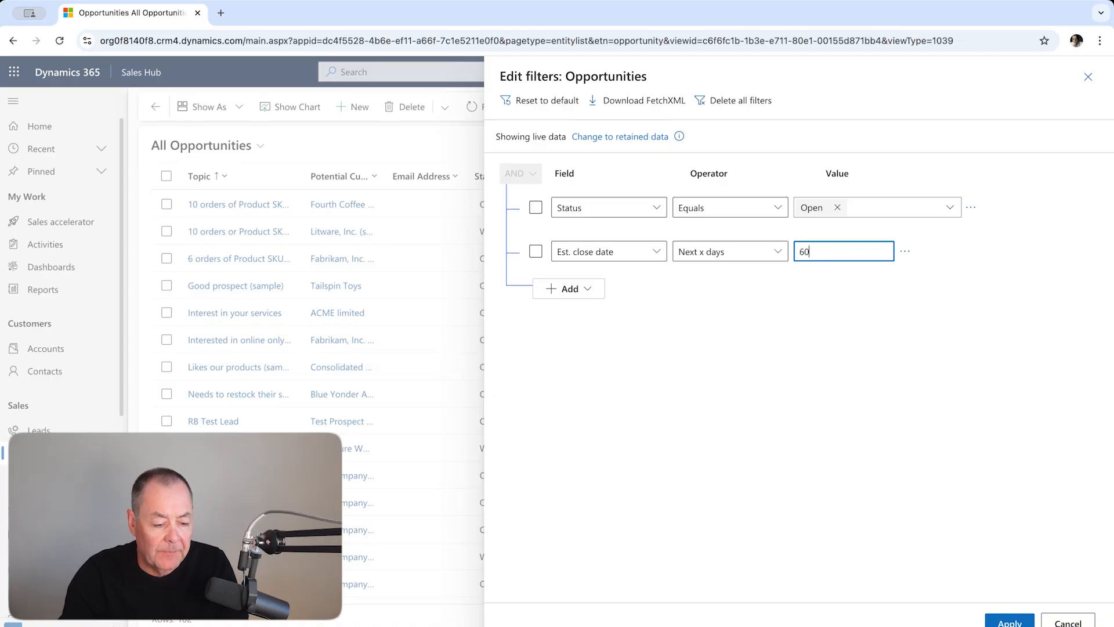
Add a third condition row to the opportunity filter on the Est. revenue field.
left_click(597, 293)
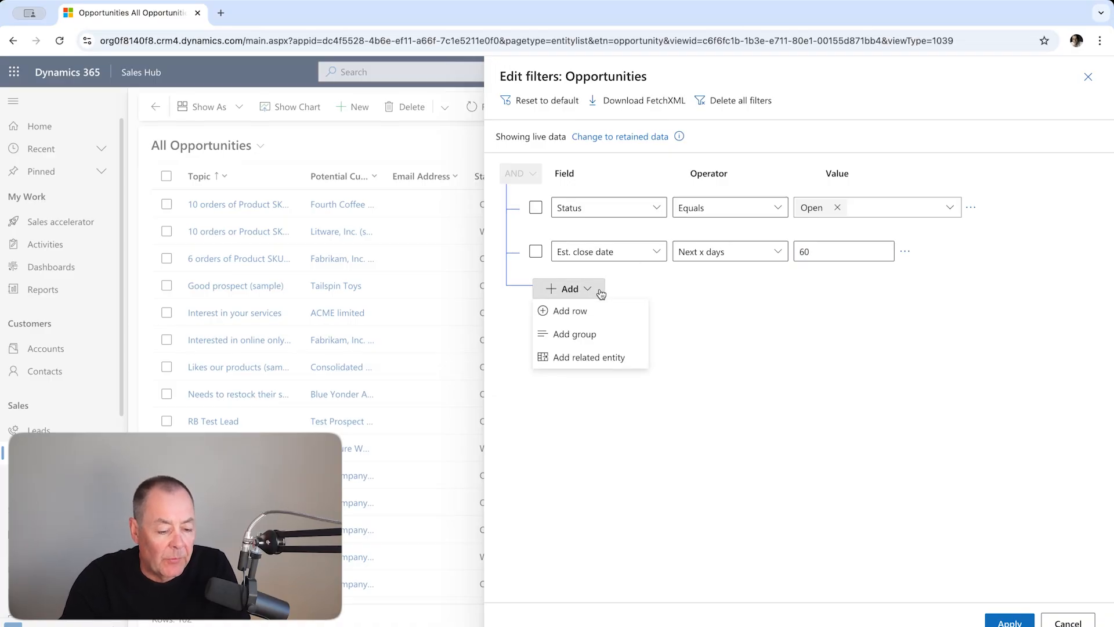
left_click(599, 307)
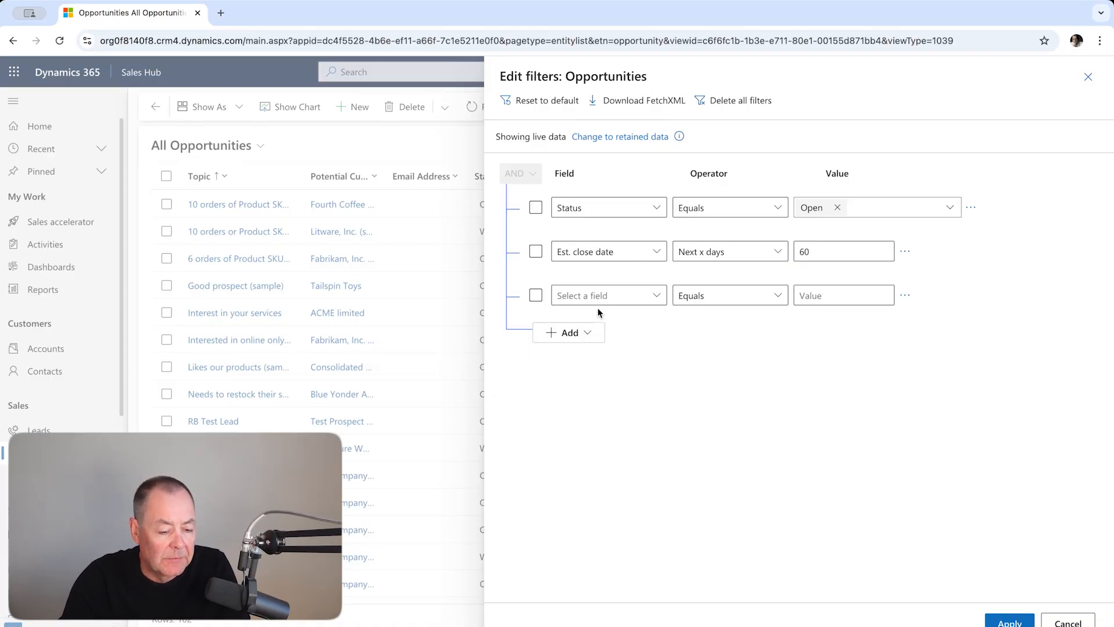
left_click(655, 297)
scroll(724, 298, "down", 5)
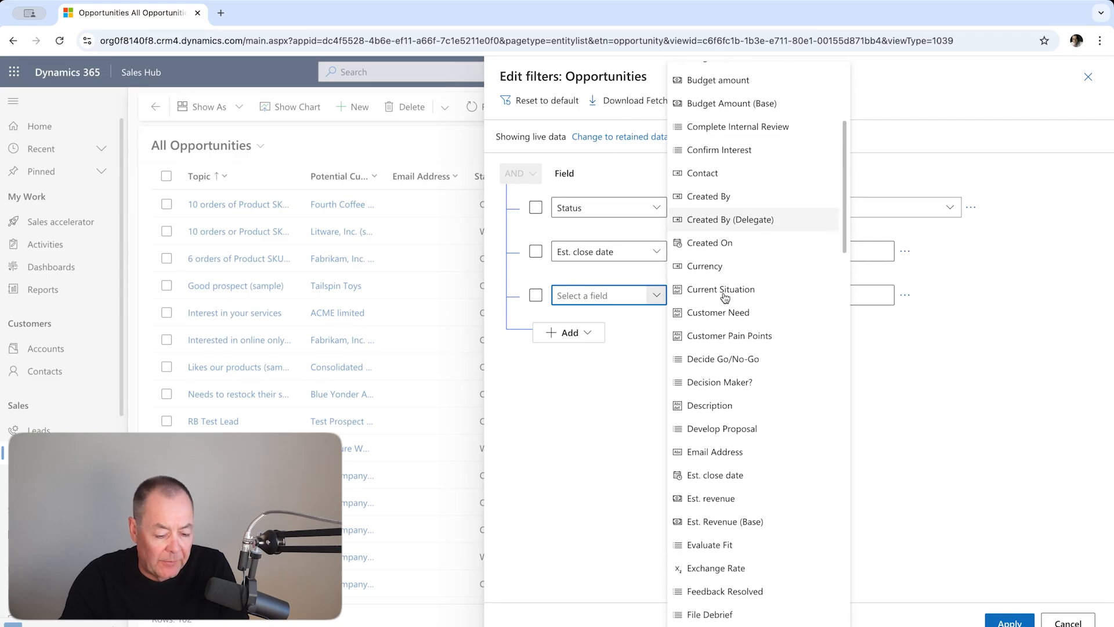
left_click(726, 498)
Set the Est. revenue condition to Is Greater than 5000 and apply the filters to the view.
left_click(775, 297)
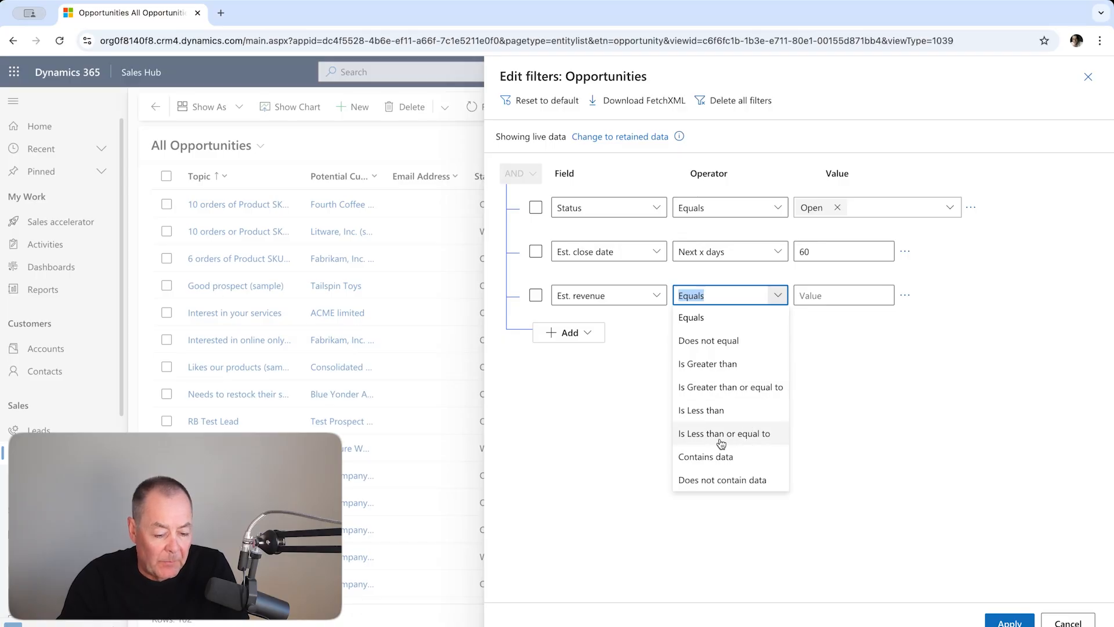
left_click(740, 364)
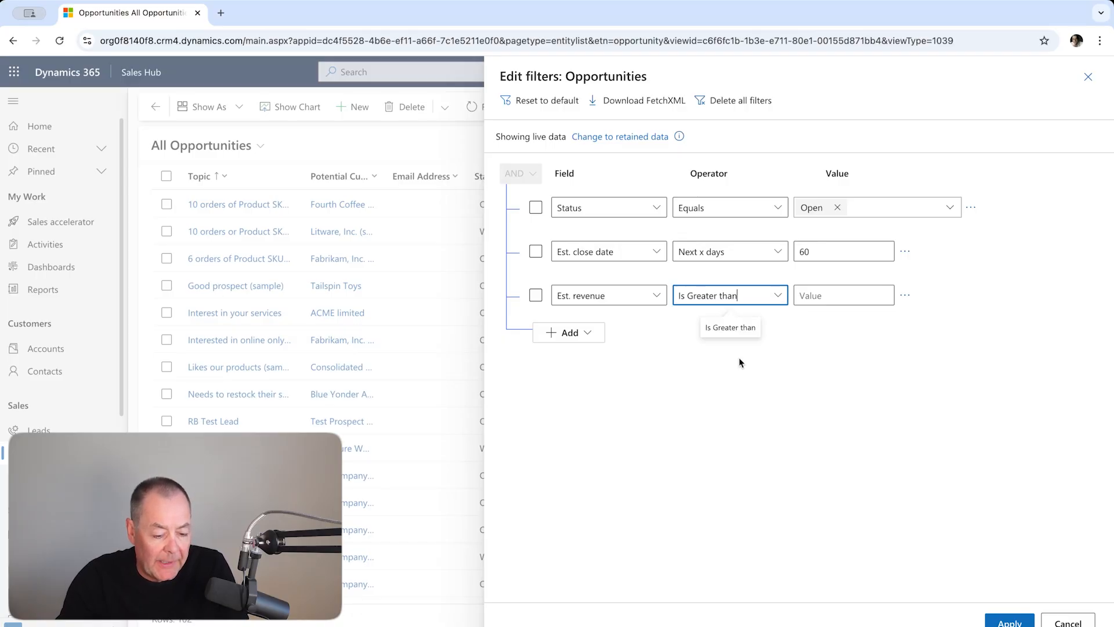
left_click(819, 293)
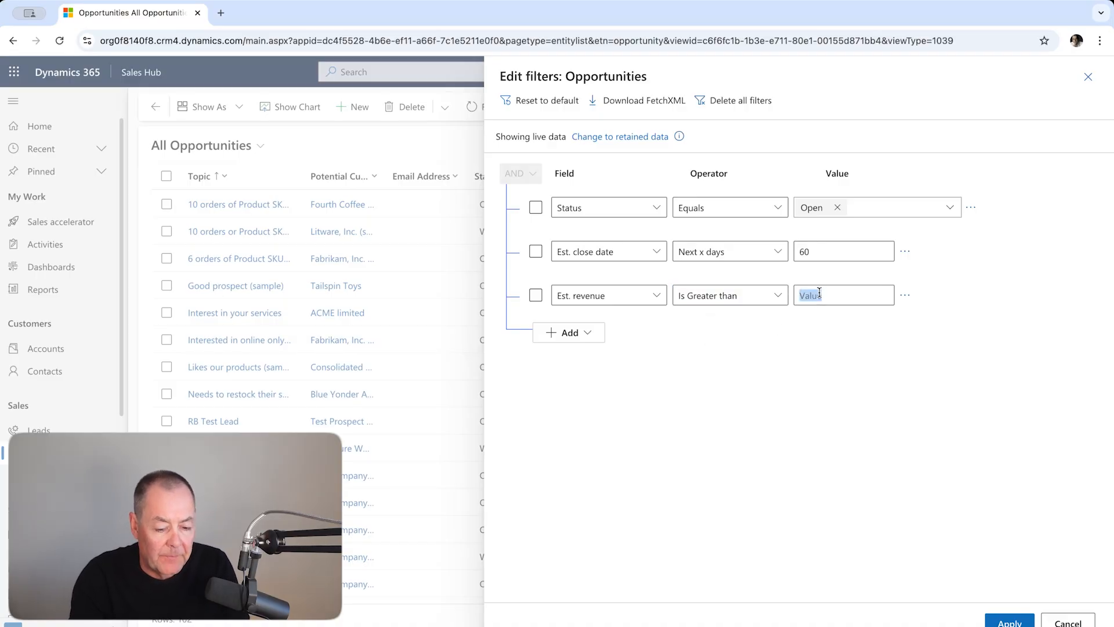
left_click(820, 293)
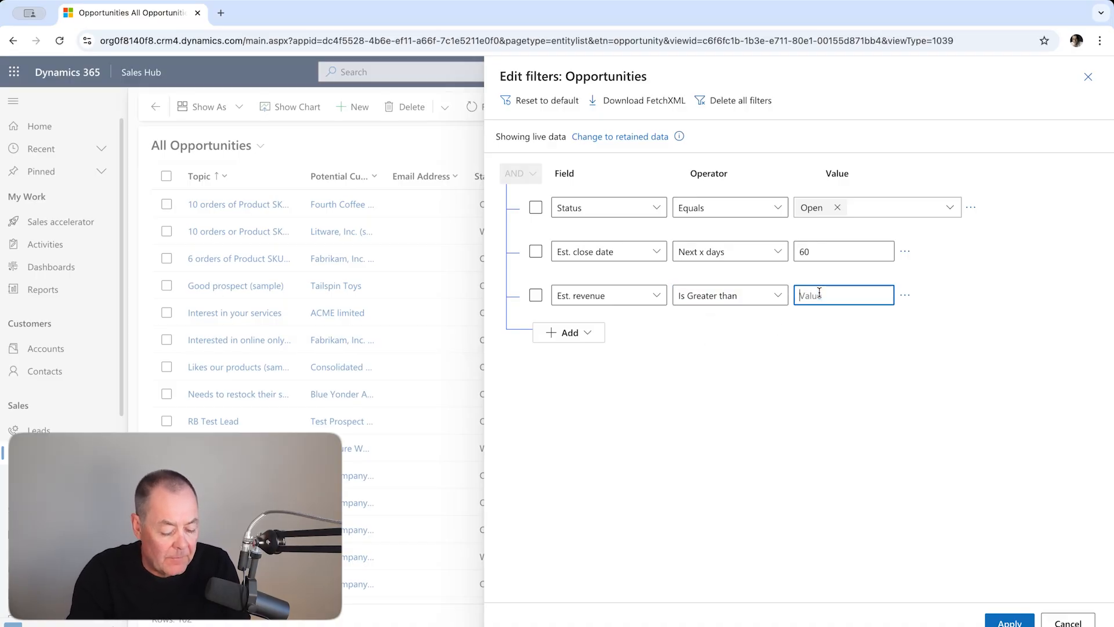
type("5000")
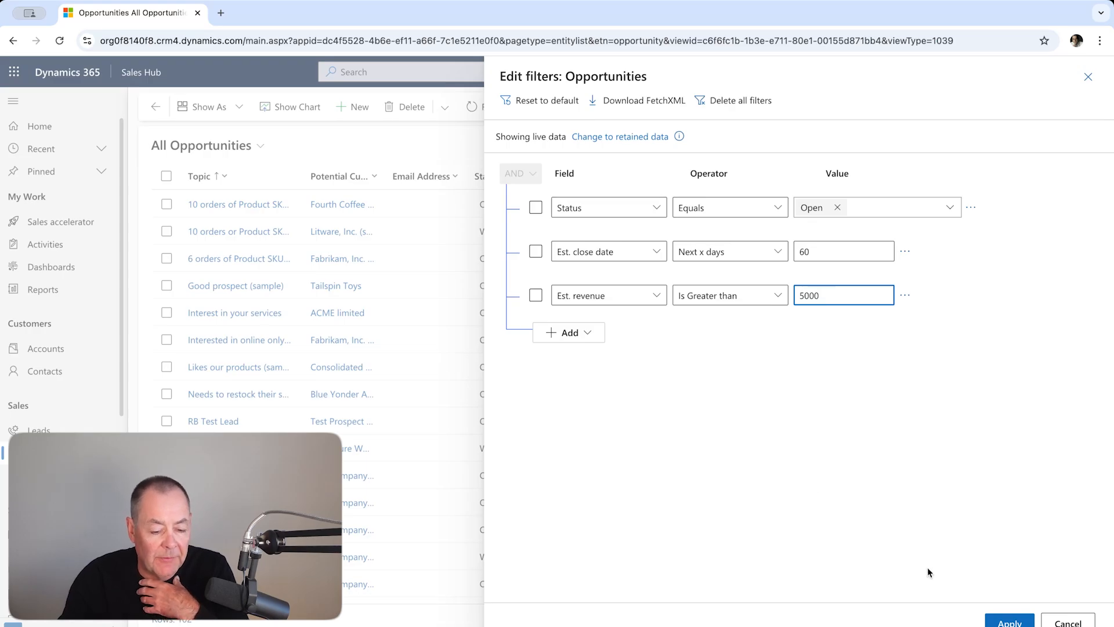
left_click(1002, 623)
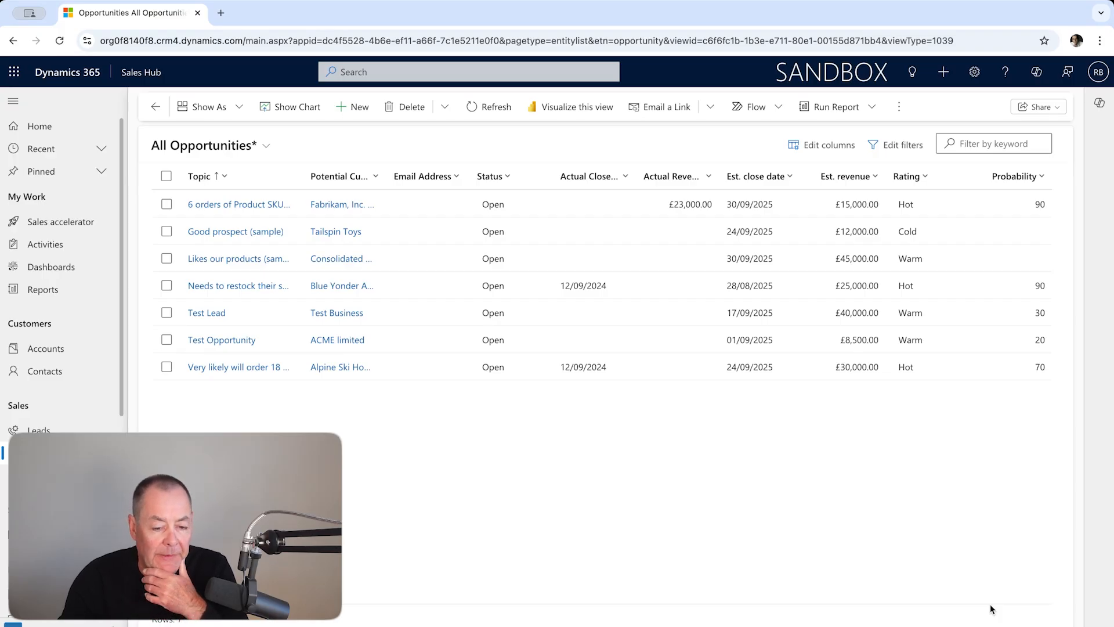
Add a related entity condition for Account (Accounts) to the opportunity filters.
left_click(897, 146)
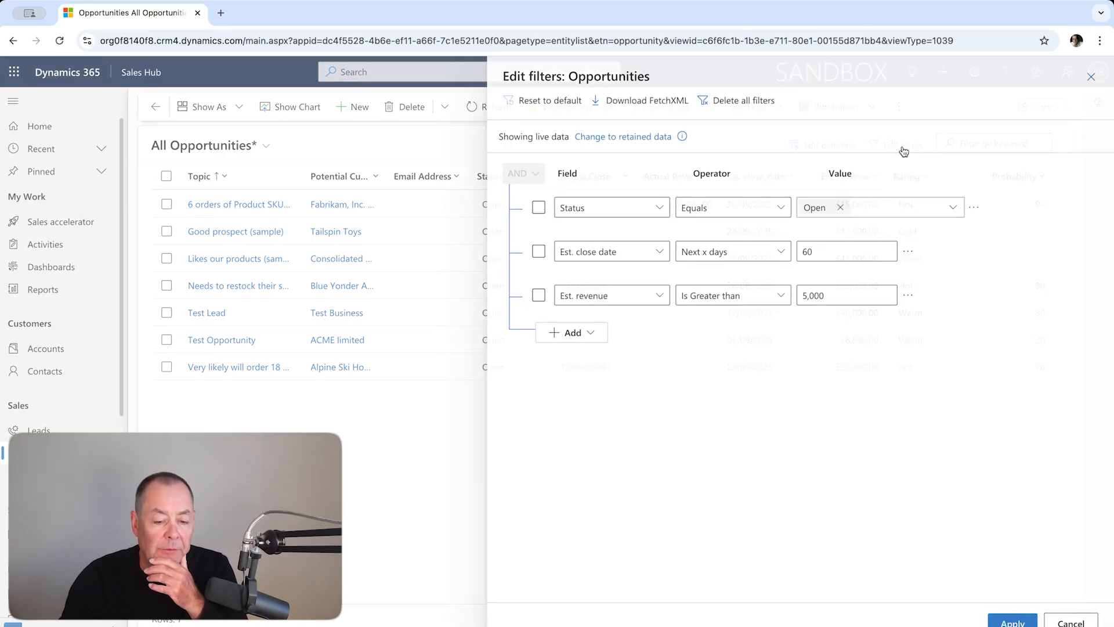
left_click(560, 333)
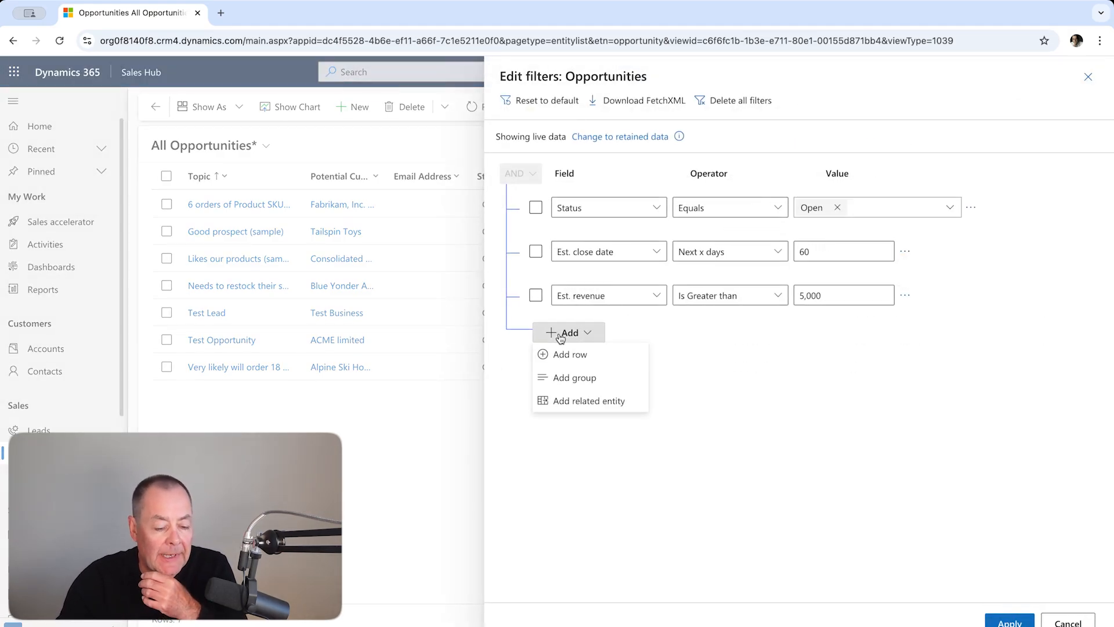
left_click(591, 402)
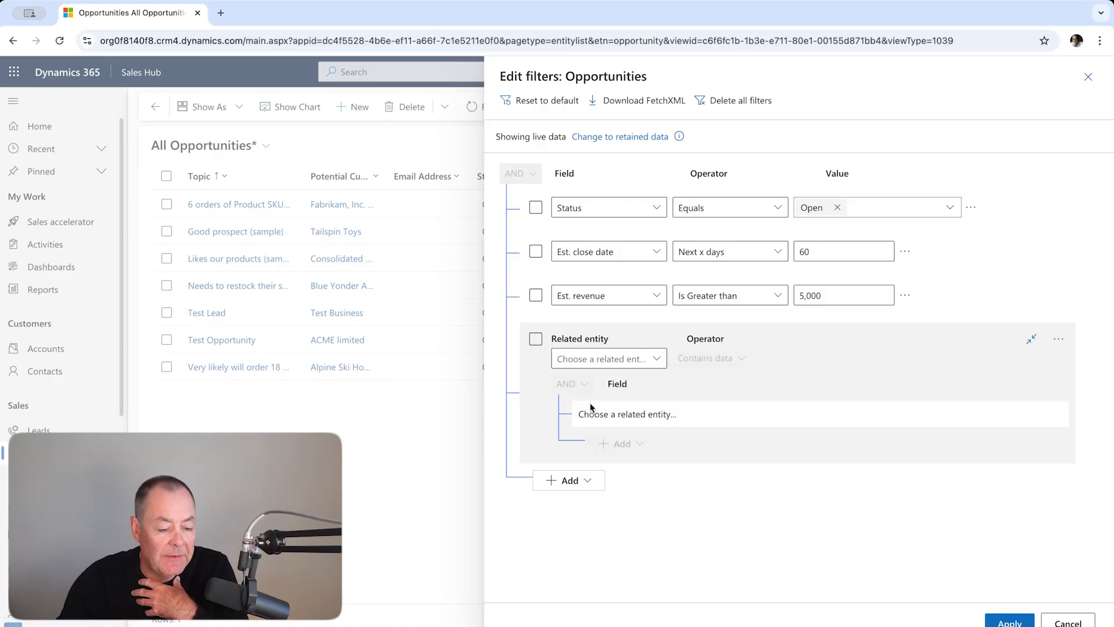
left_click(657, 361)
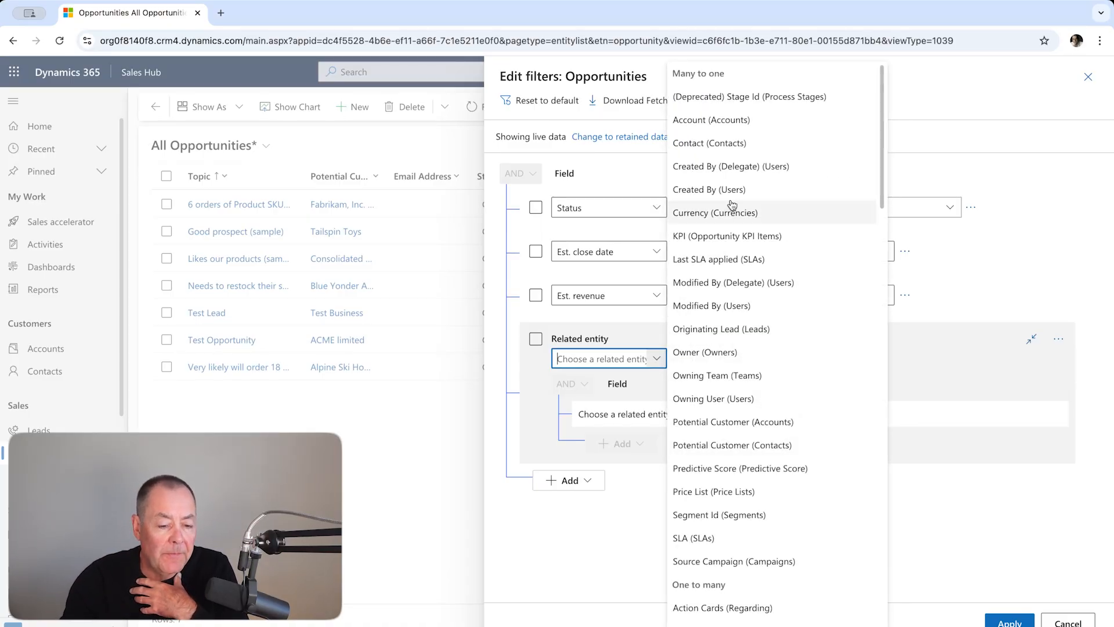
left_click(734, 129)
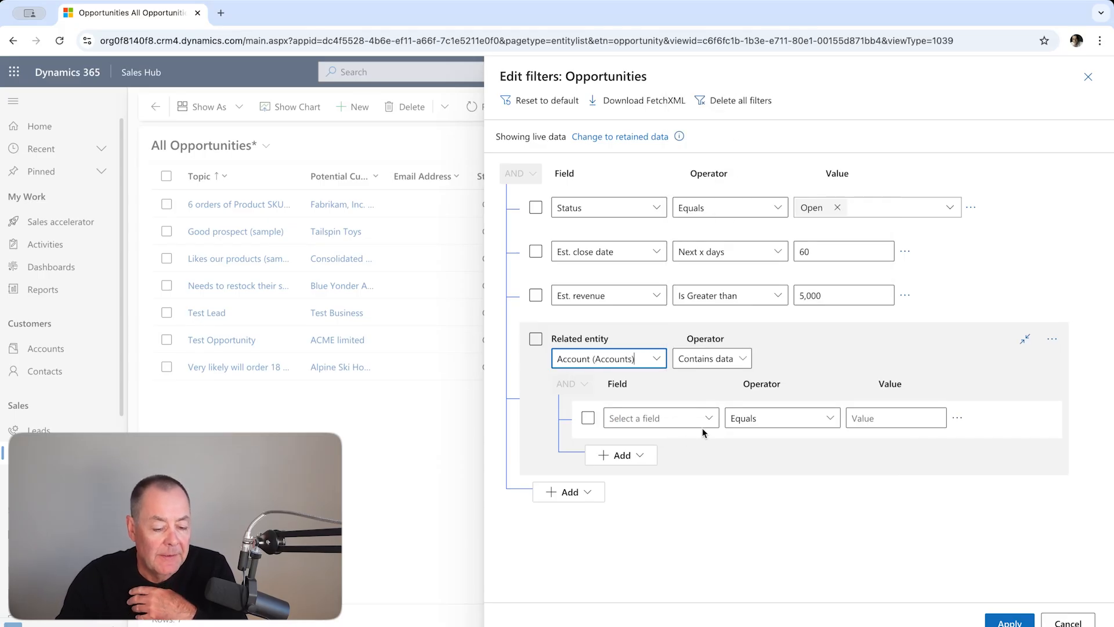
Choose Number of Employees as the field for the related Account condition.
left_click(709, 419)
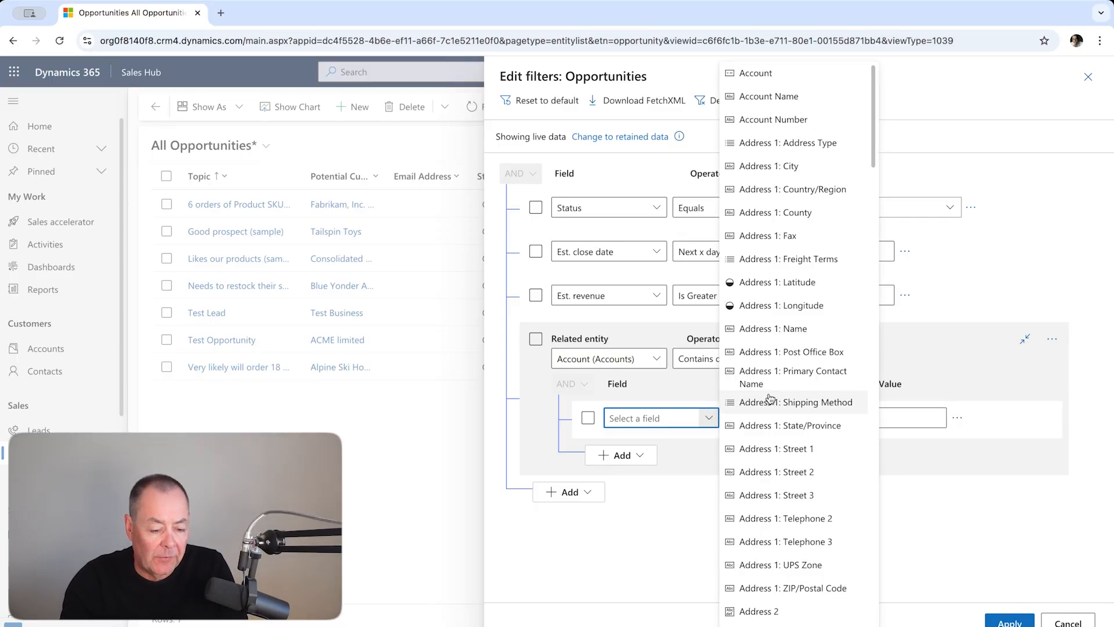
type("Email")
scroll(790, 424, "down", 1)
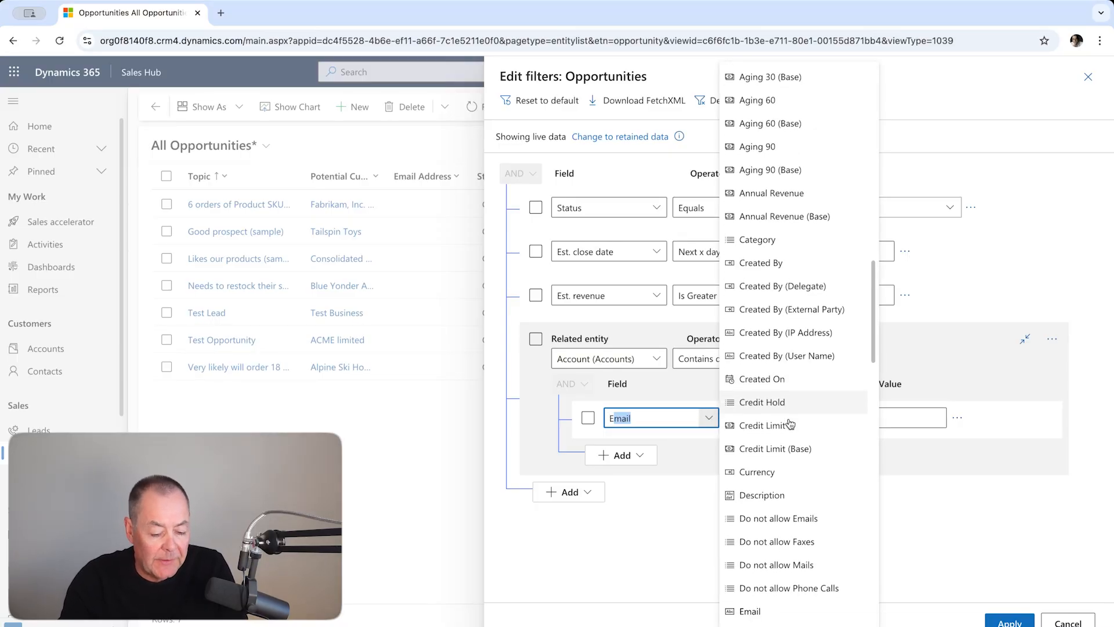
scroll(791, 424, "down", 15)
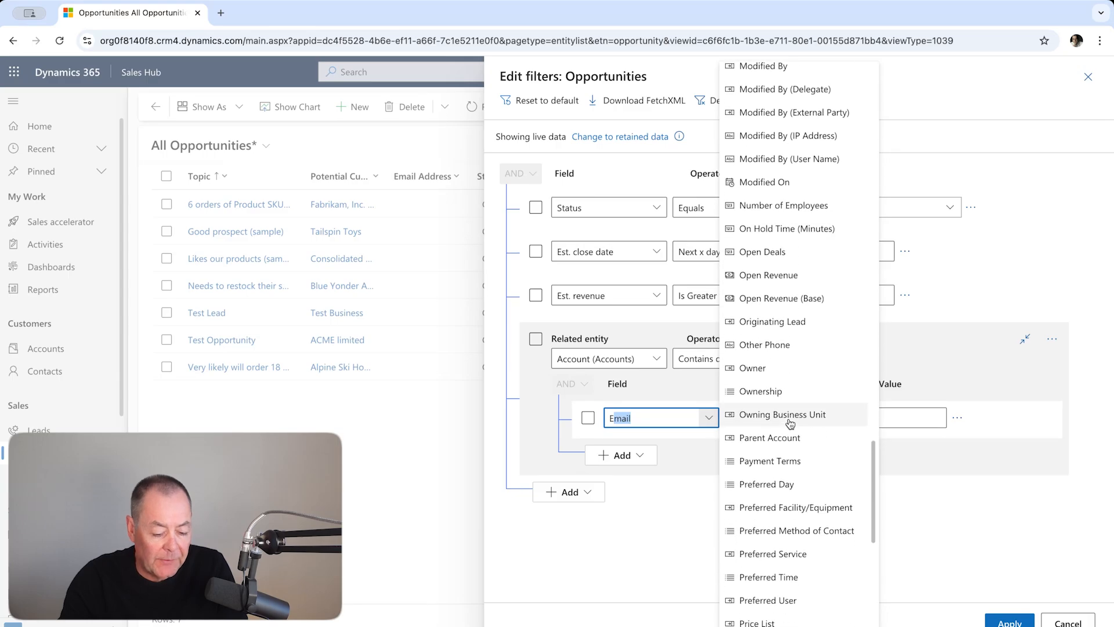
scroll(790, 424, "down", 8)
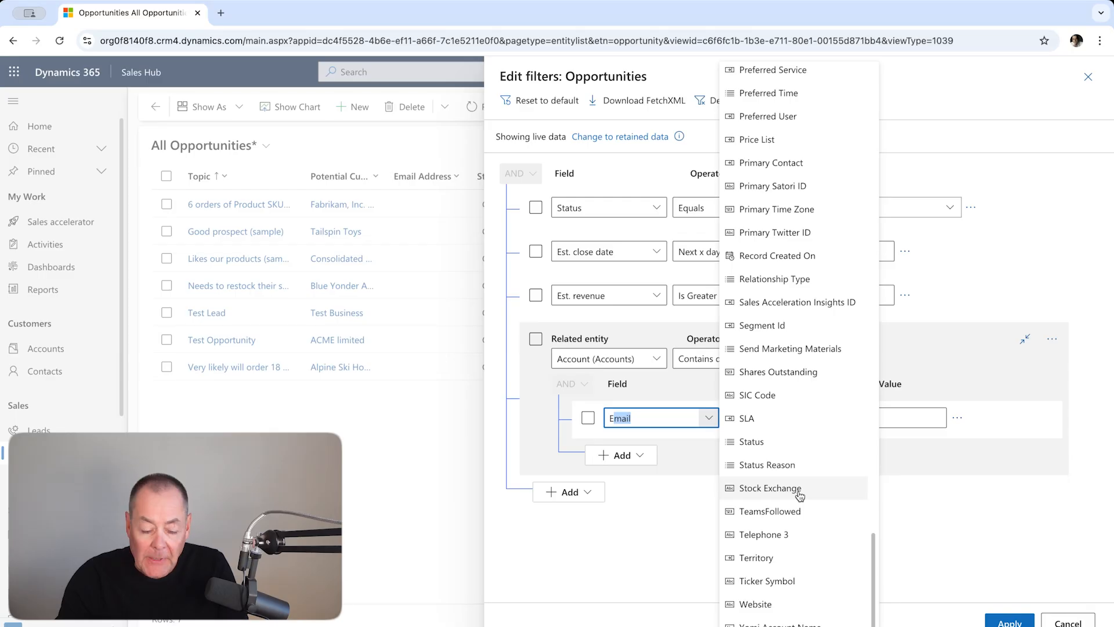
scroll(798, 492, "up", 5)
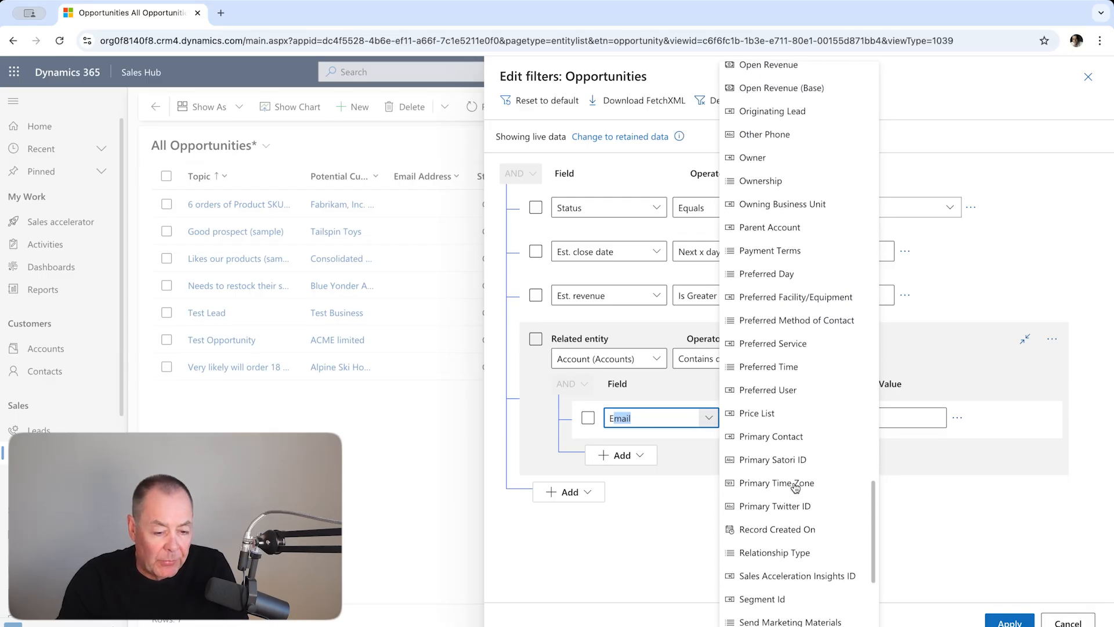
scroll(795, 488, "up", 3)
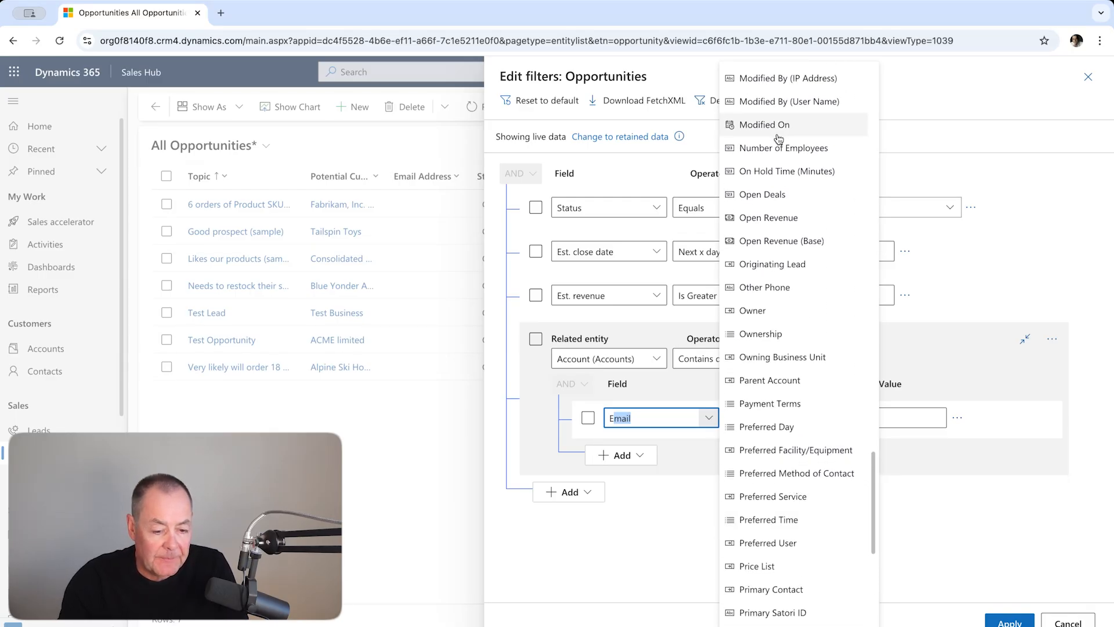
left_click(782, 148)
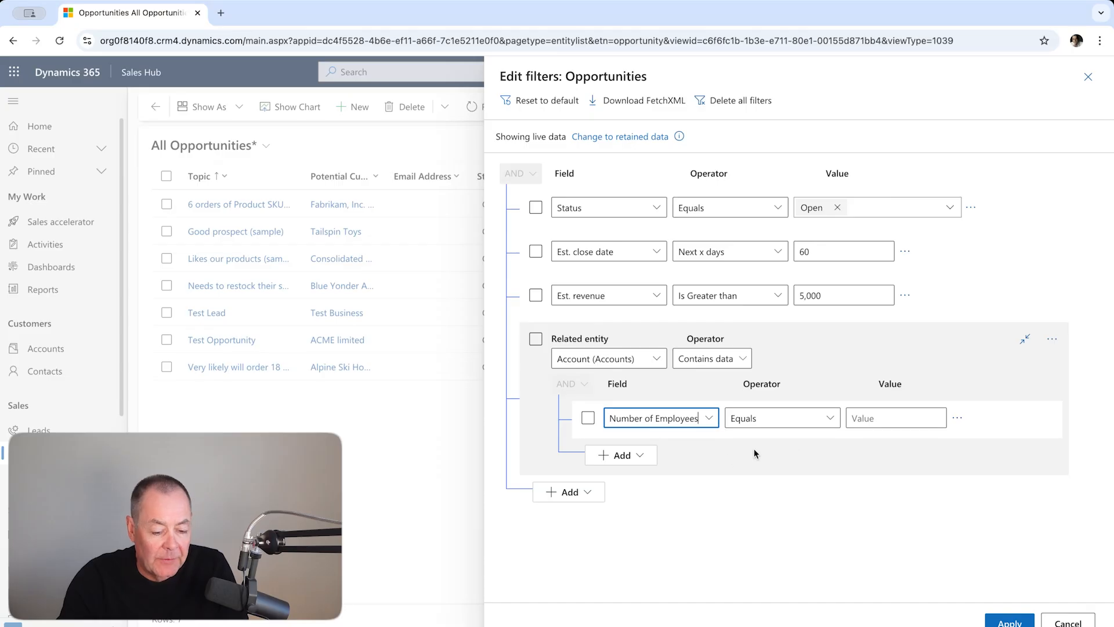
Set the Number of Employees condition to Is Greater than or equal to 2000 and apply the filters to the view.
left_click(829, 422)
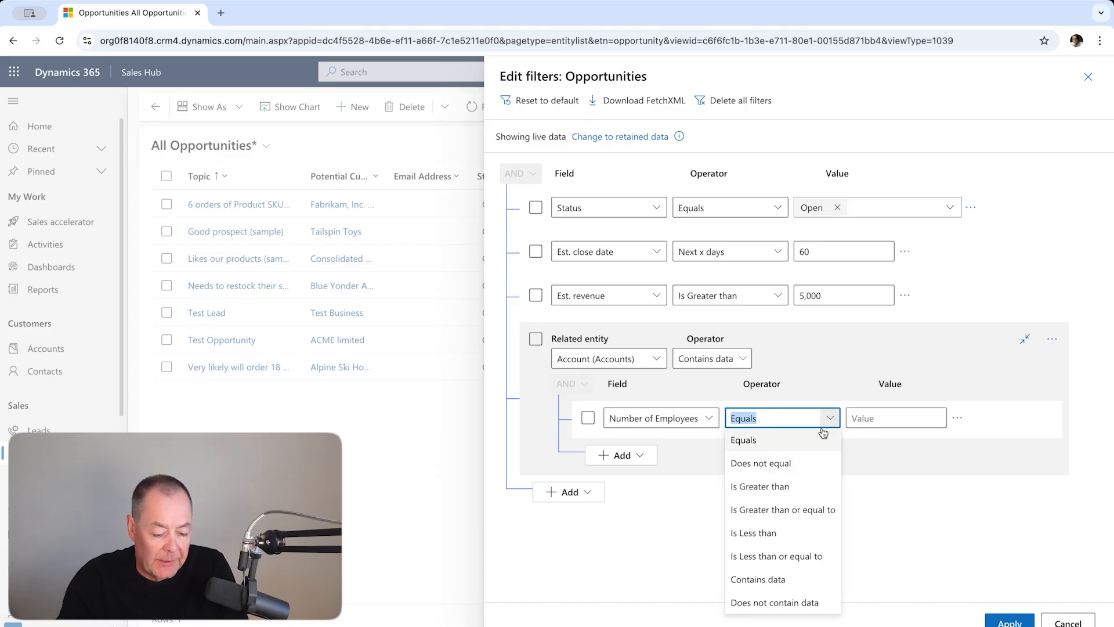
left_click(803, 519)
left_click(864, 418)
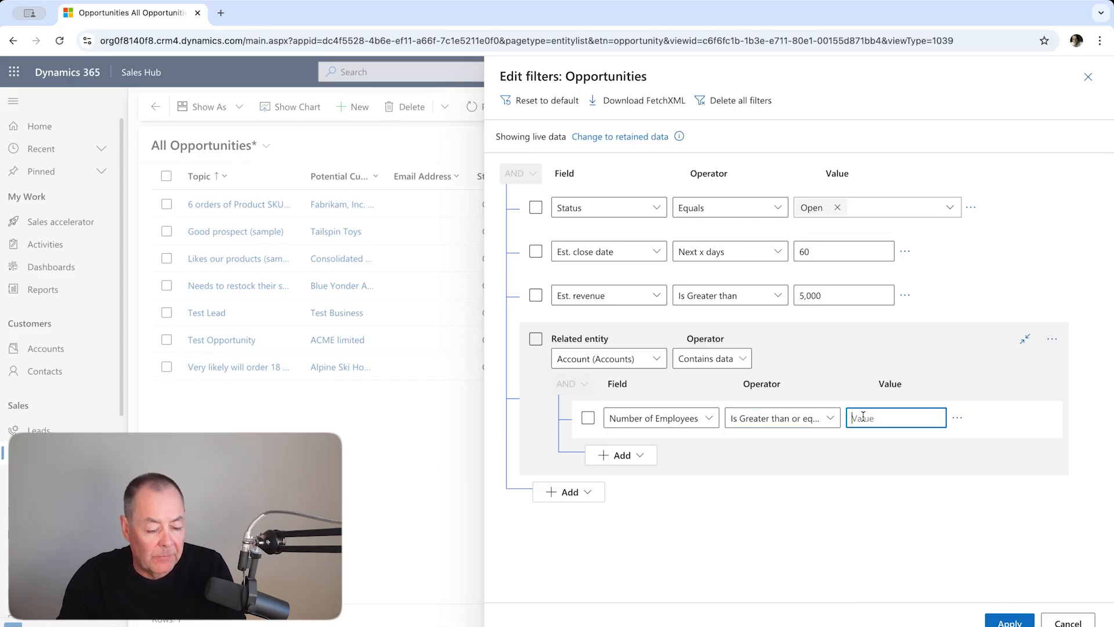
type("2000")
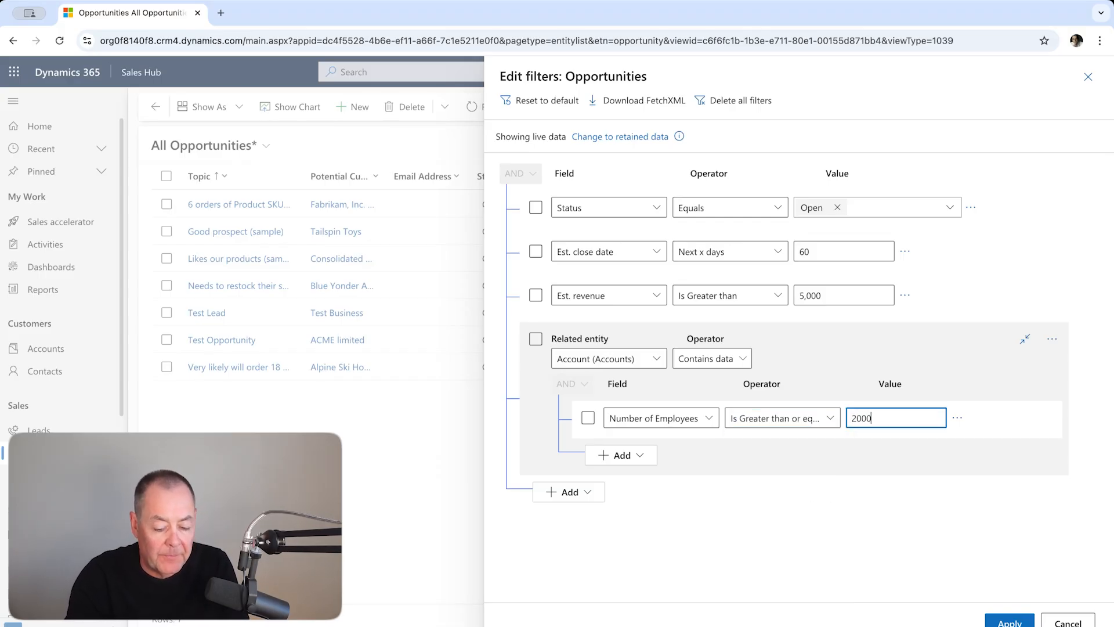
left_click(1009, 622)
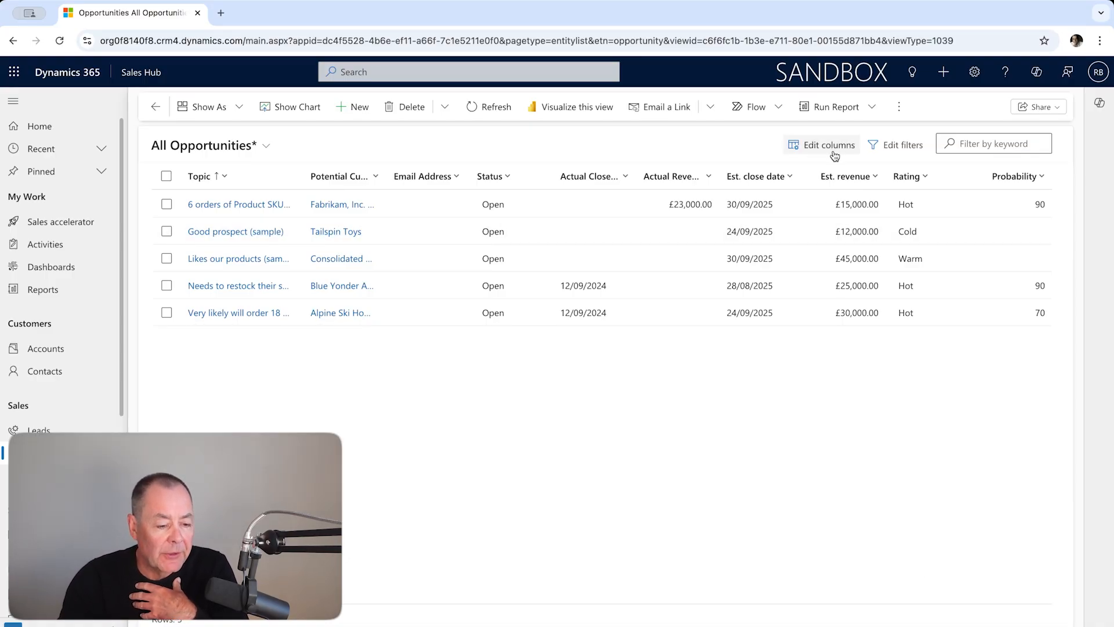
Remove the Email Address column from the opportunities view and apply the change.
left_click(431, 185)
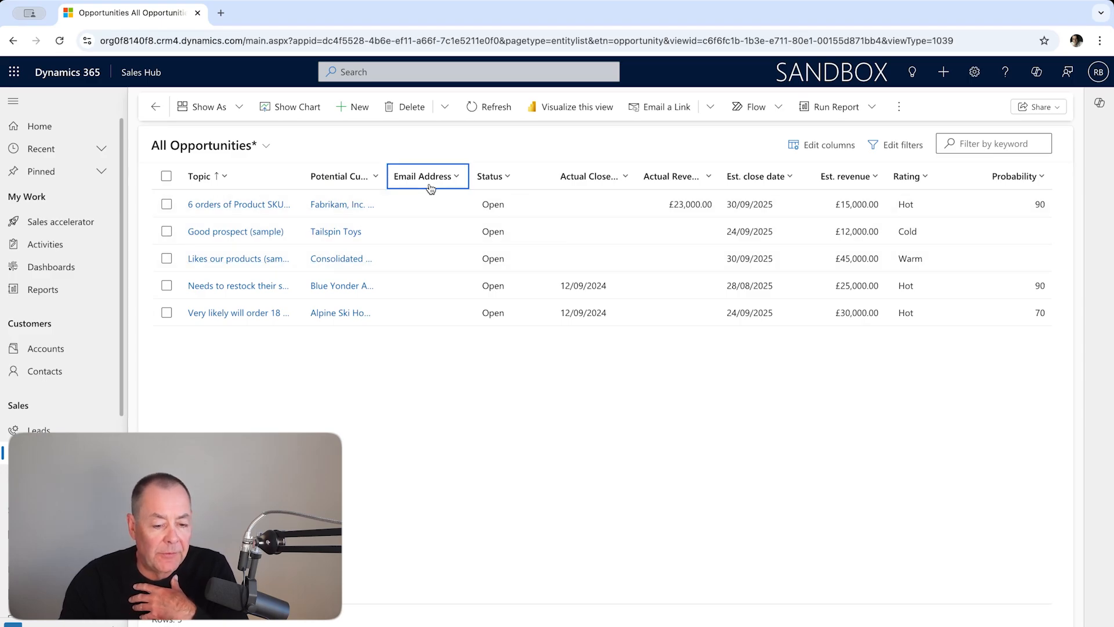
left_click(827, 145)
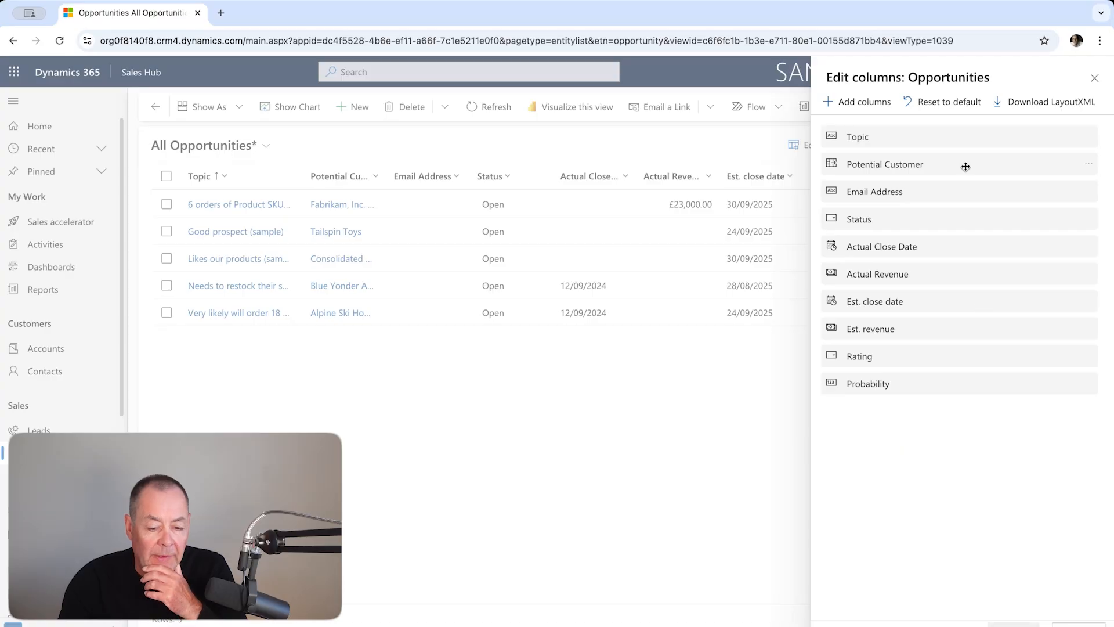
left_click(1089, 193)
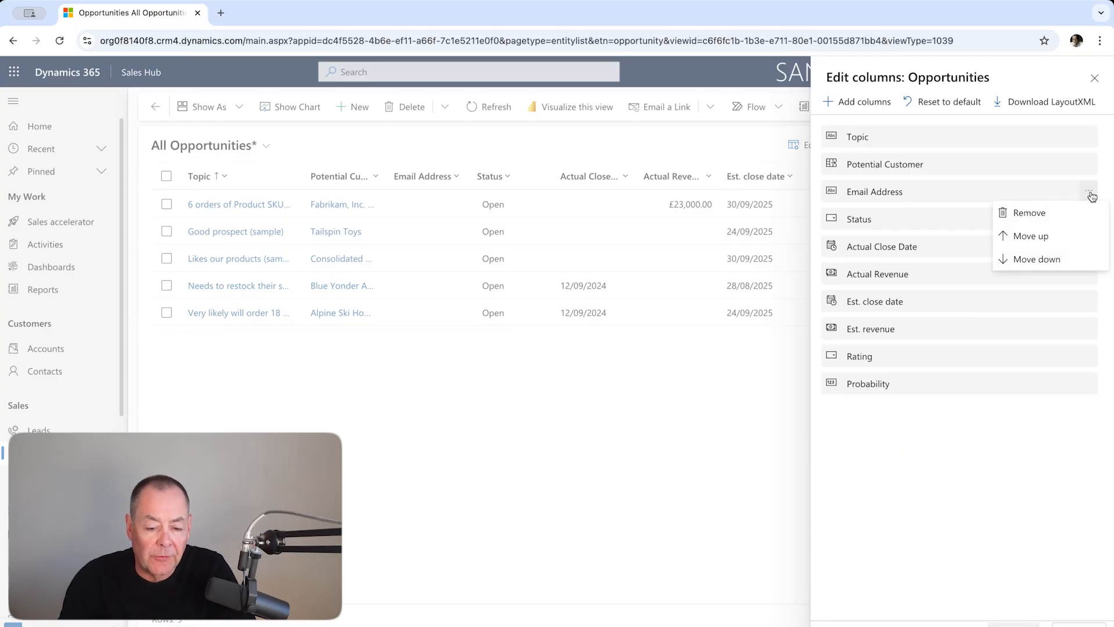
left_click(1054, 211)
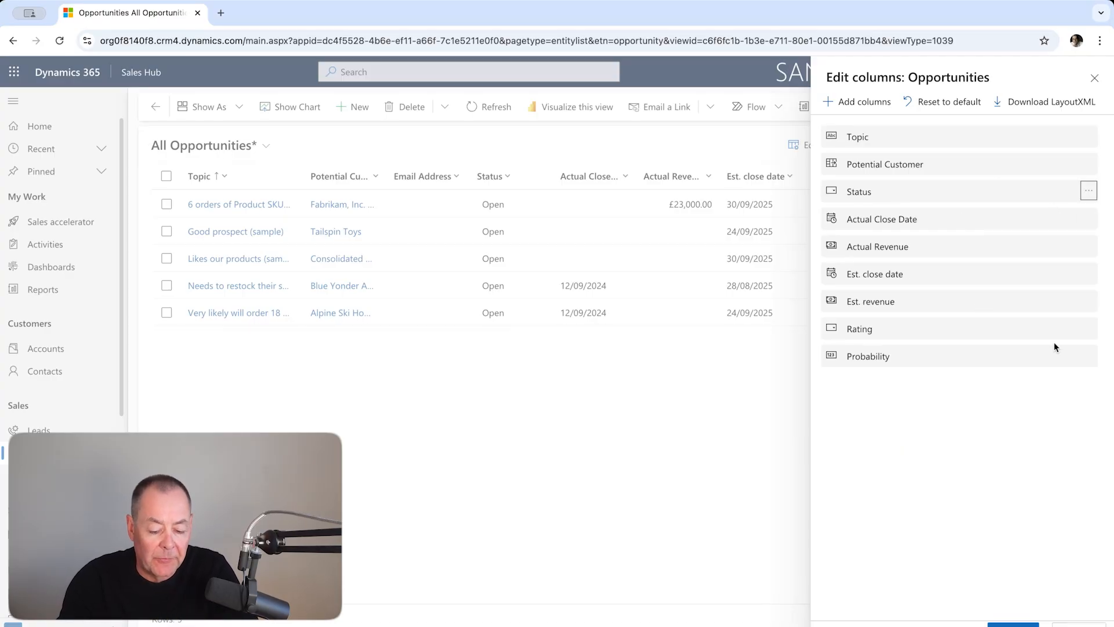
left_click(1014, 624)
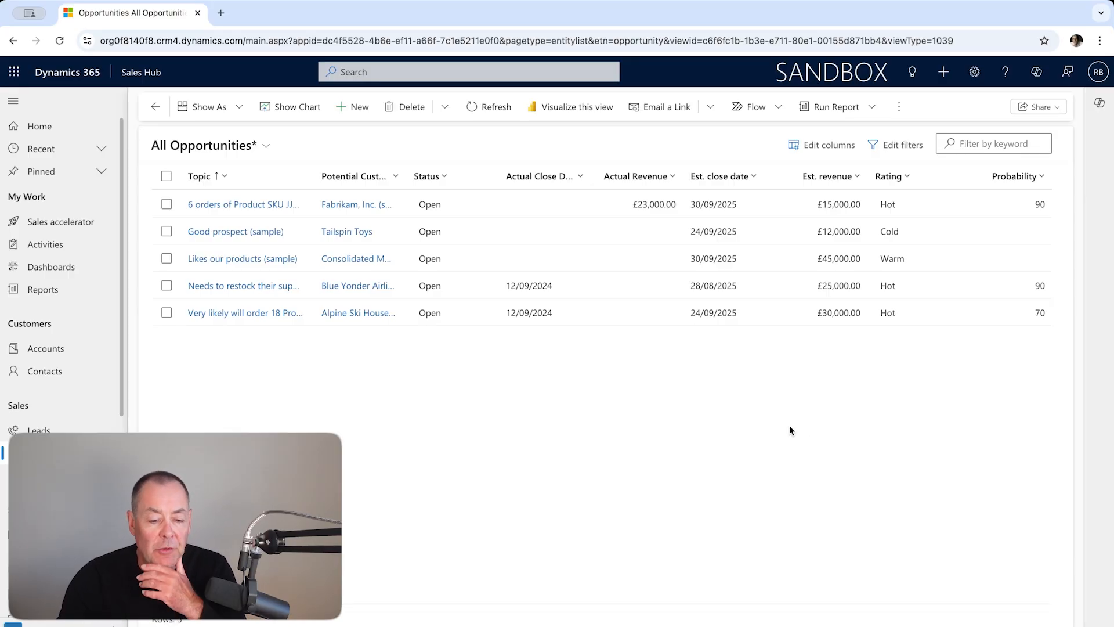
Add the Source Campaign column from the Opportunity fields to the view's column list.
left_click(847, 147)
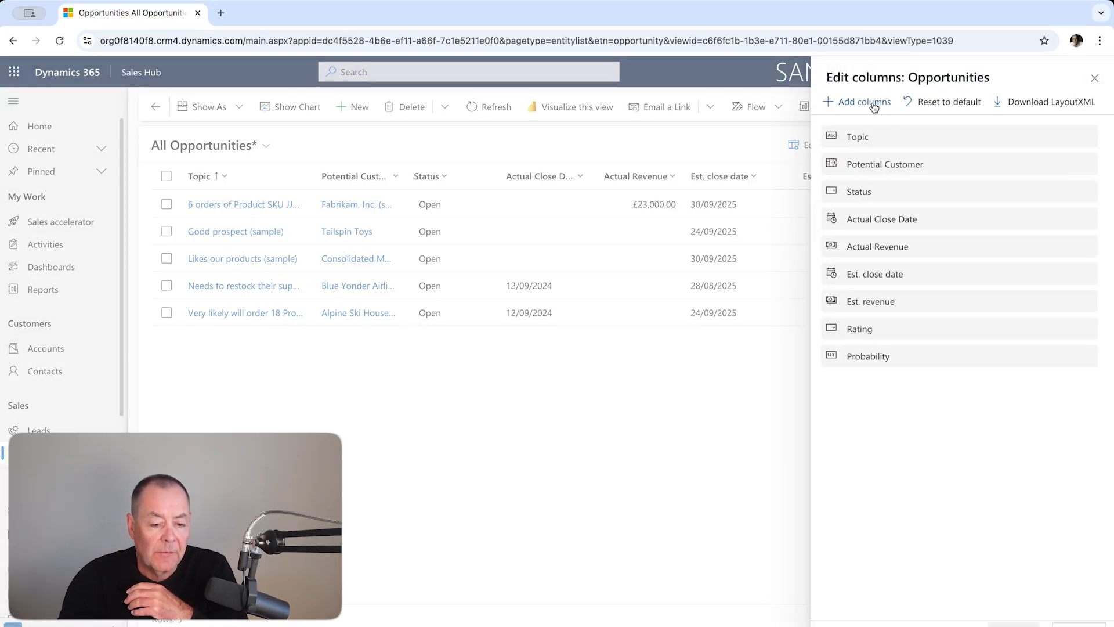
left_click(873, 104)
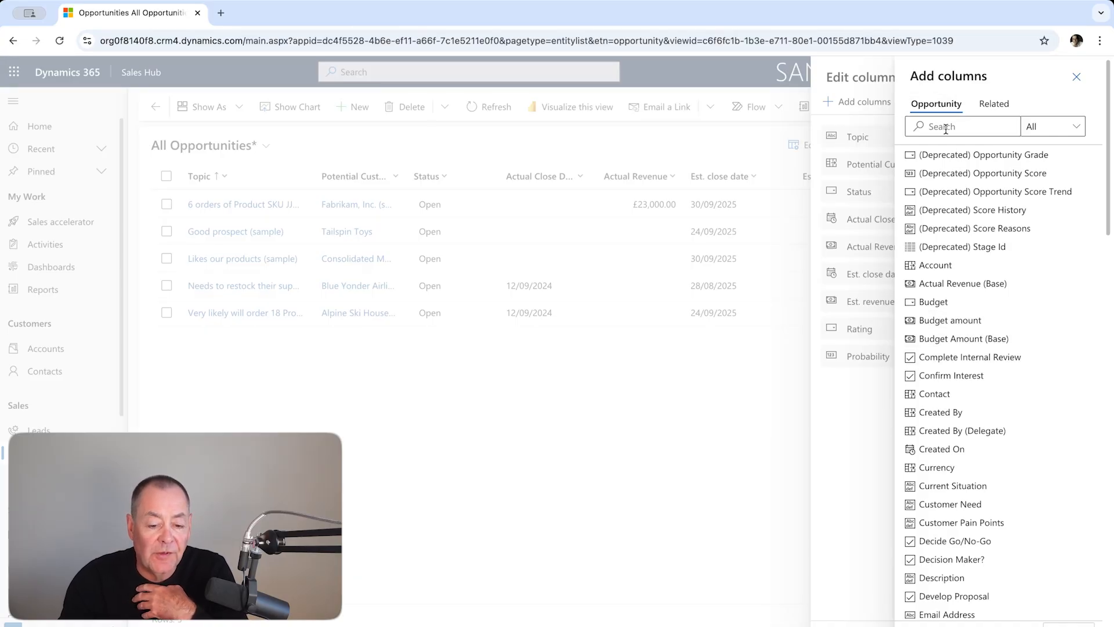
scroll(1010, 421, "down", 15)
scroll(1011, 422, "down", 5)
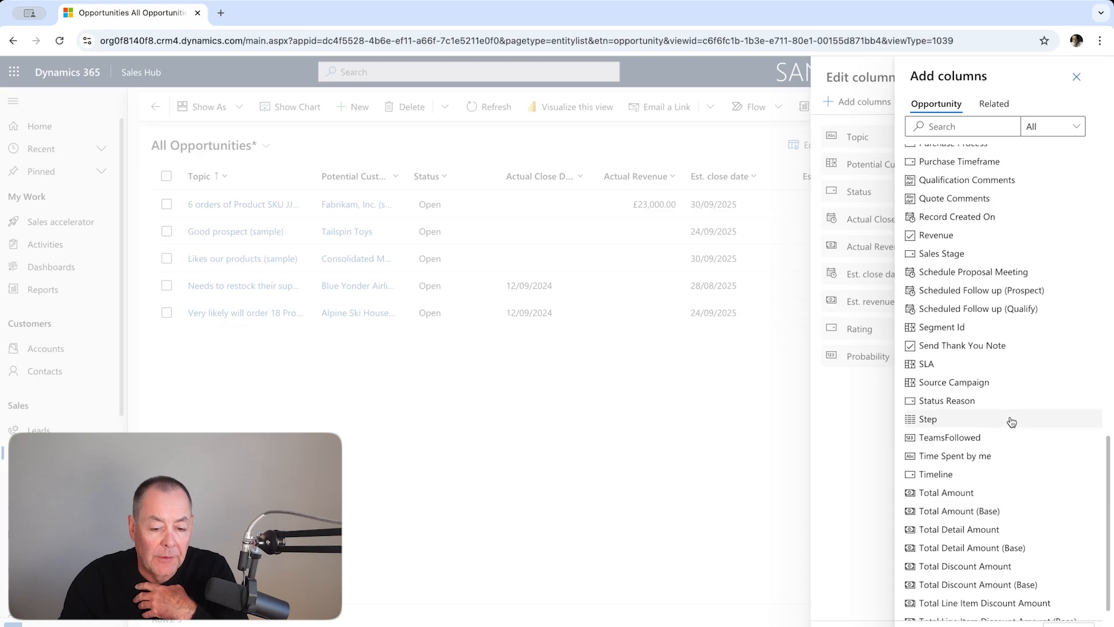
scroll(1011, 422, "up", 1)
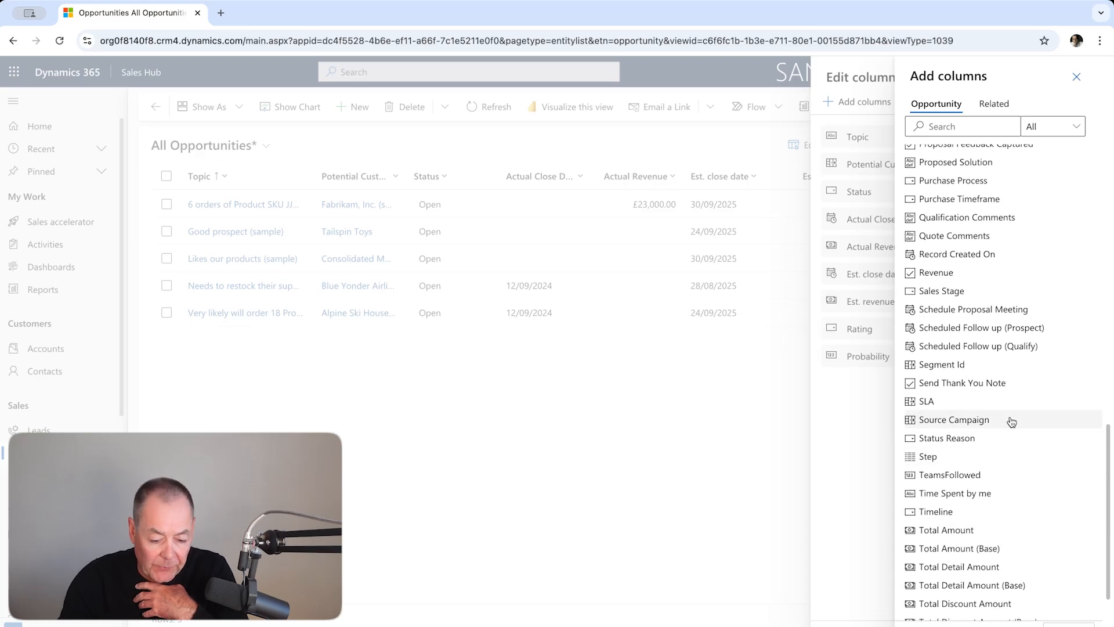
left_click(1011, 422)
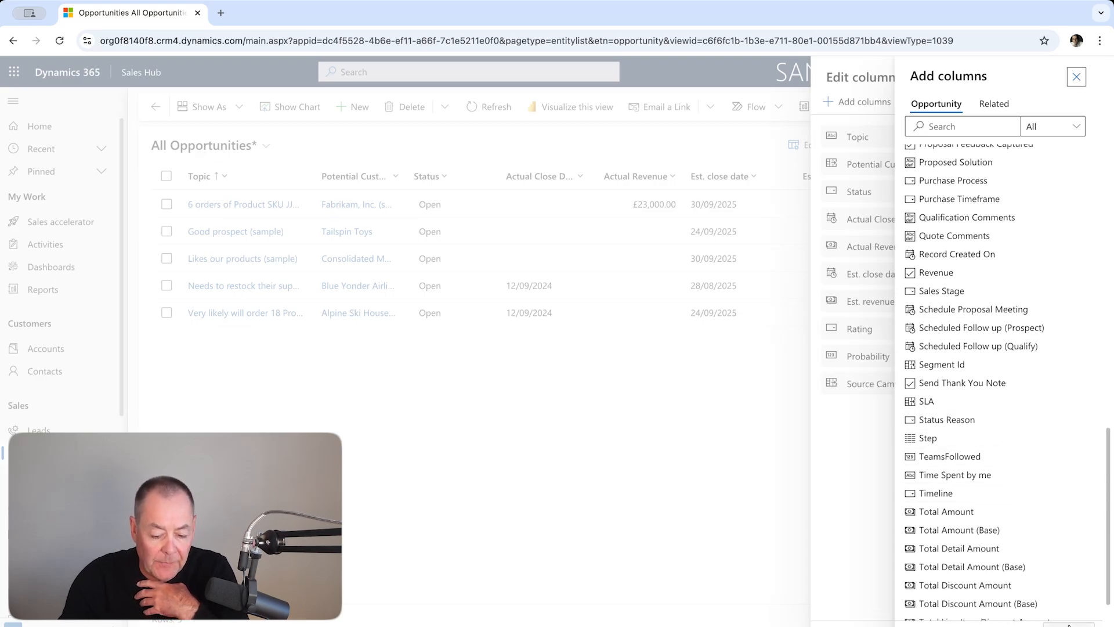
left_click(1070, 625)
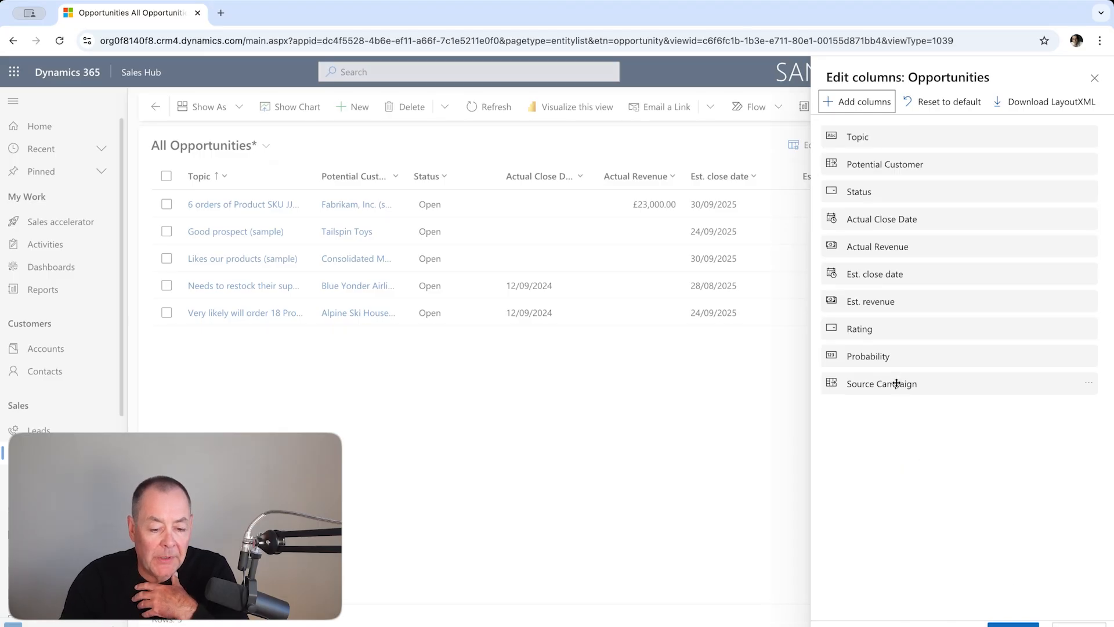
Move the Source Campaign column directly after Status and apply the column changes to the view.
left_click_drag(896, 383, 898, 217)
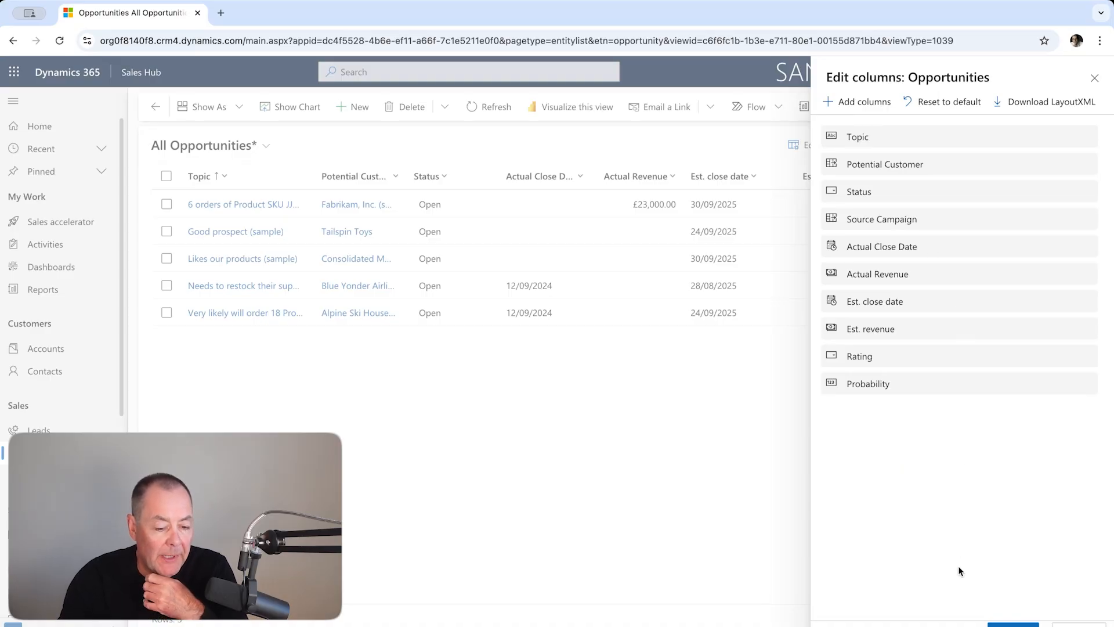
left_click(1013, 624)
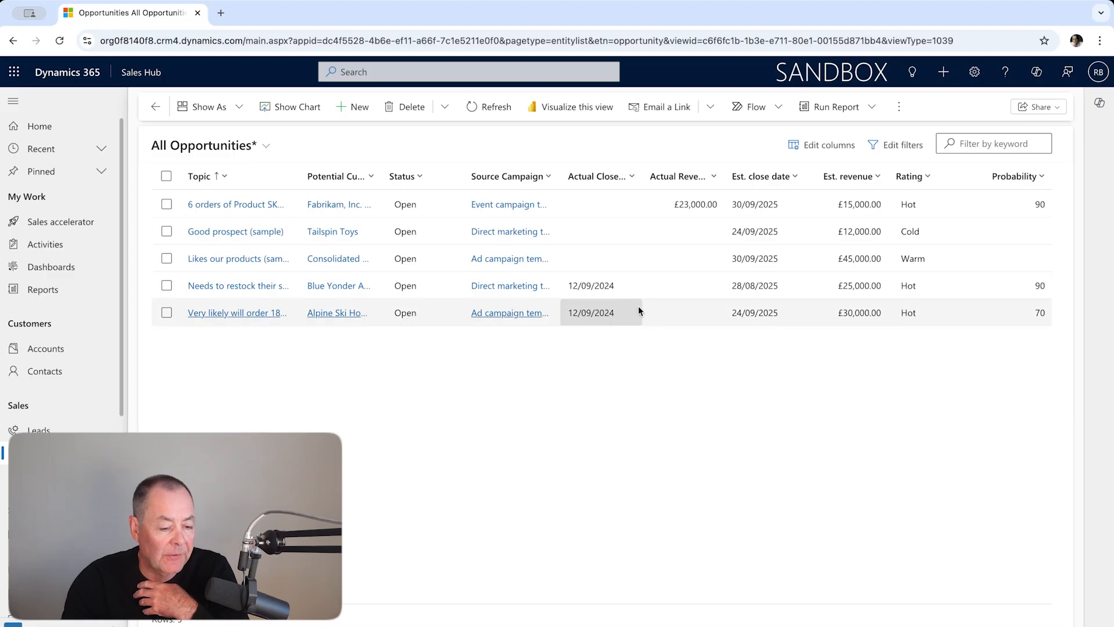
left_click(508, 177)
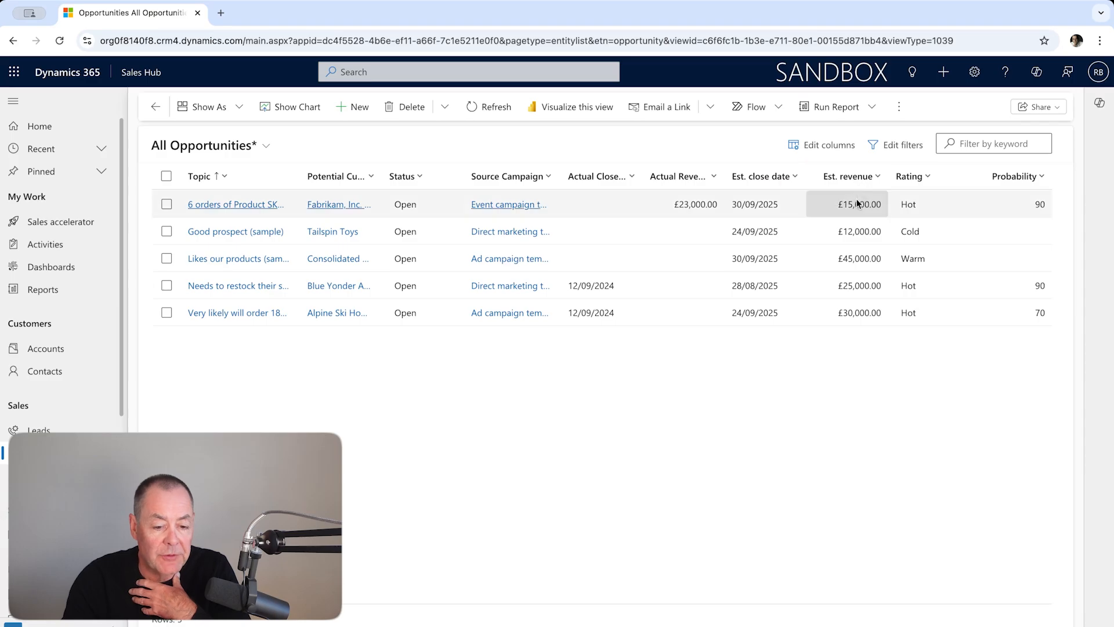
Add the numeric Number of Employees column from the related Account (Account) fields to the view's column list.
left_click(826, 145)
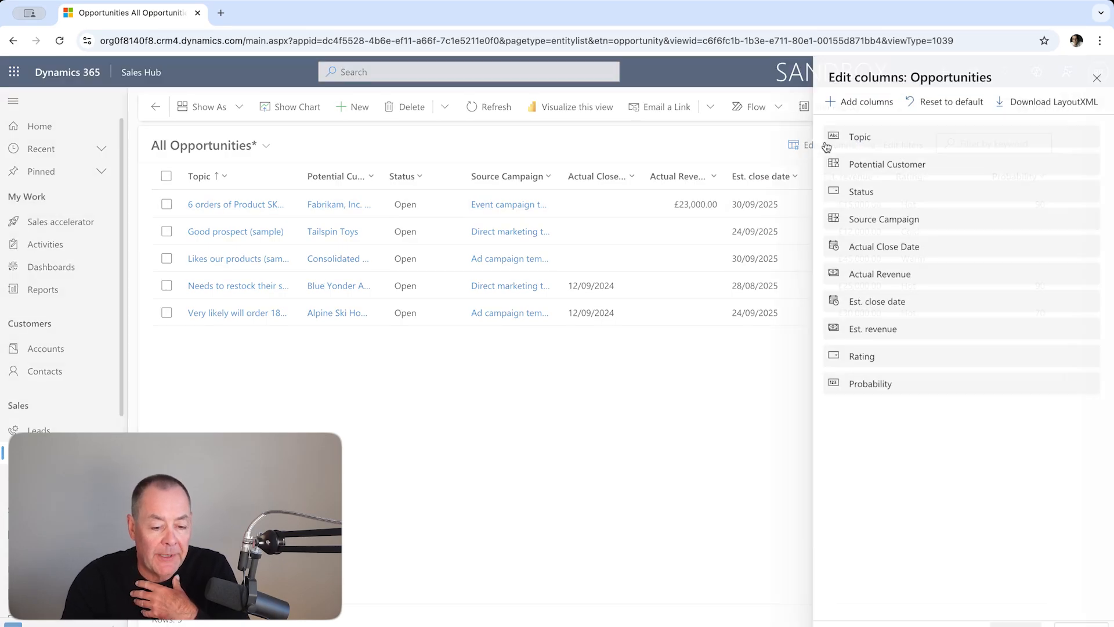
left_click(862, 104)
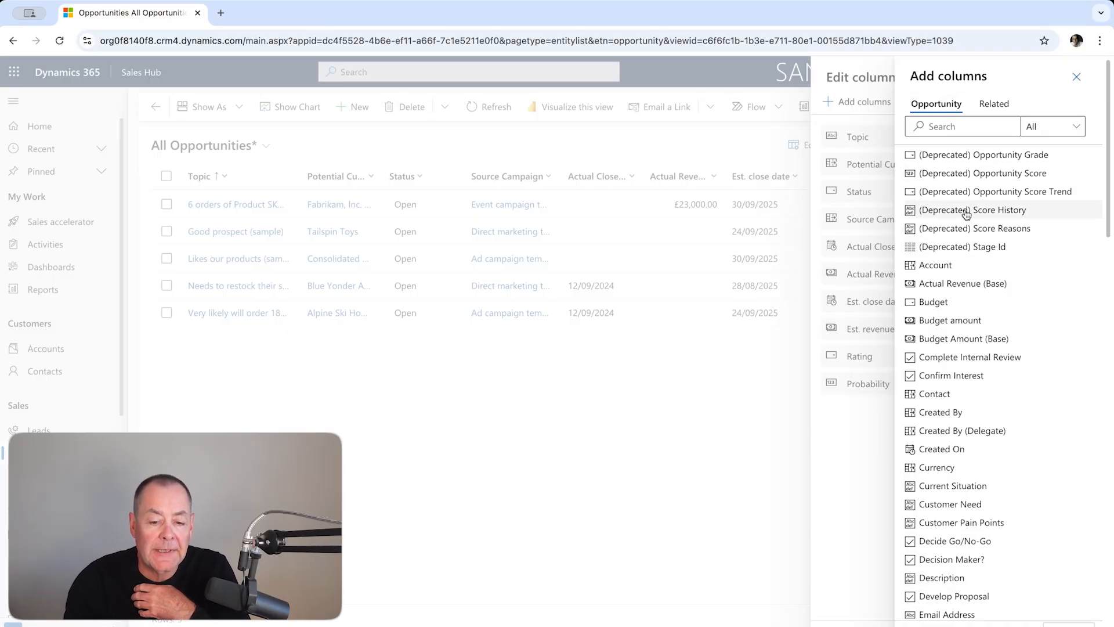
left_click(991, 108)
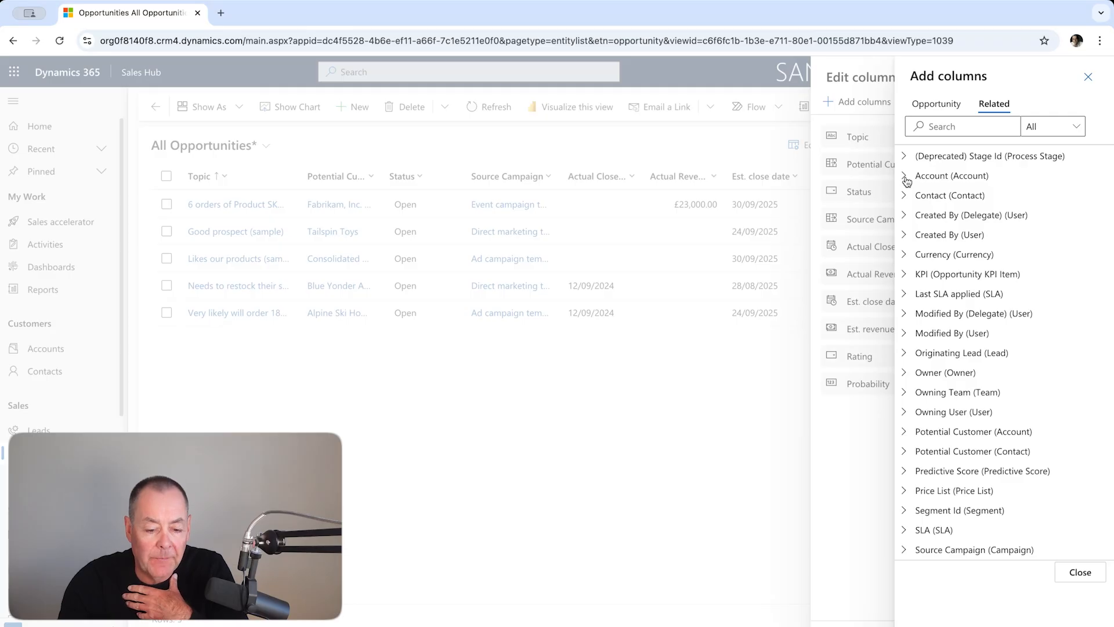
left_click(906, 177)
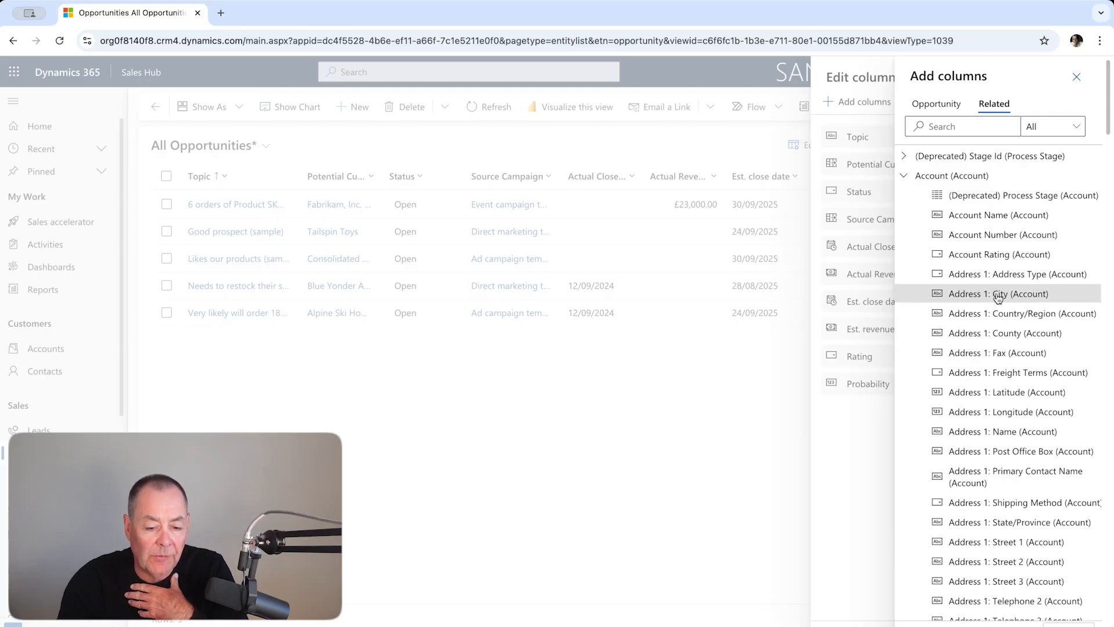
scroll(998, 298, "down", 10)
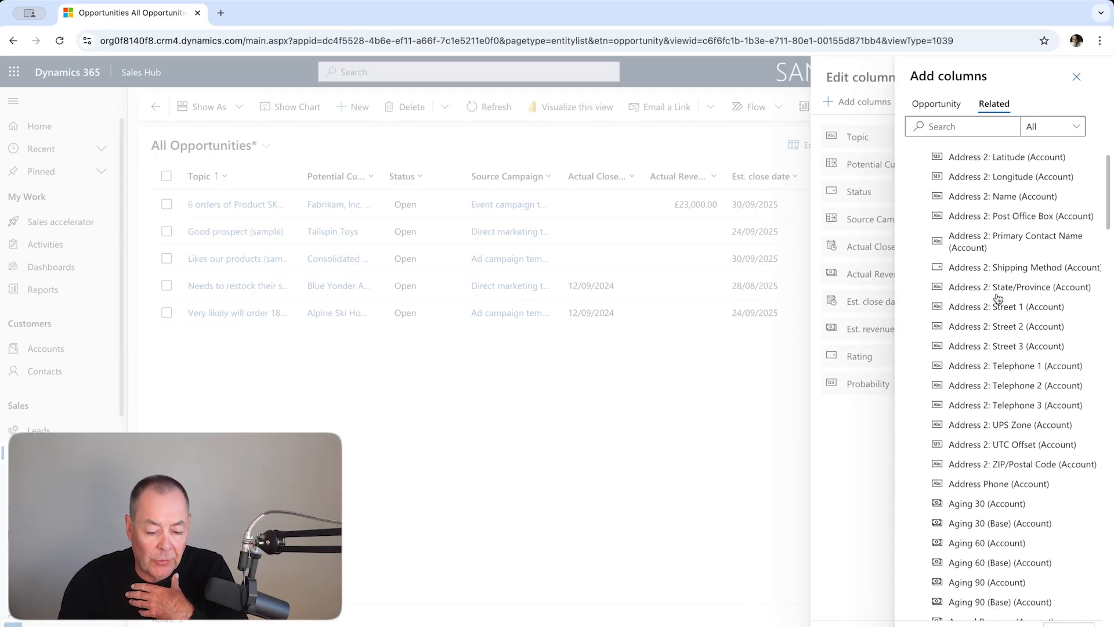
scroll(998, 297, "down", 4)
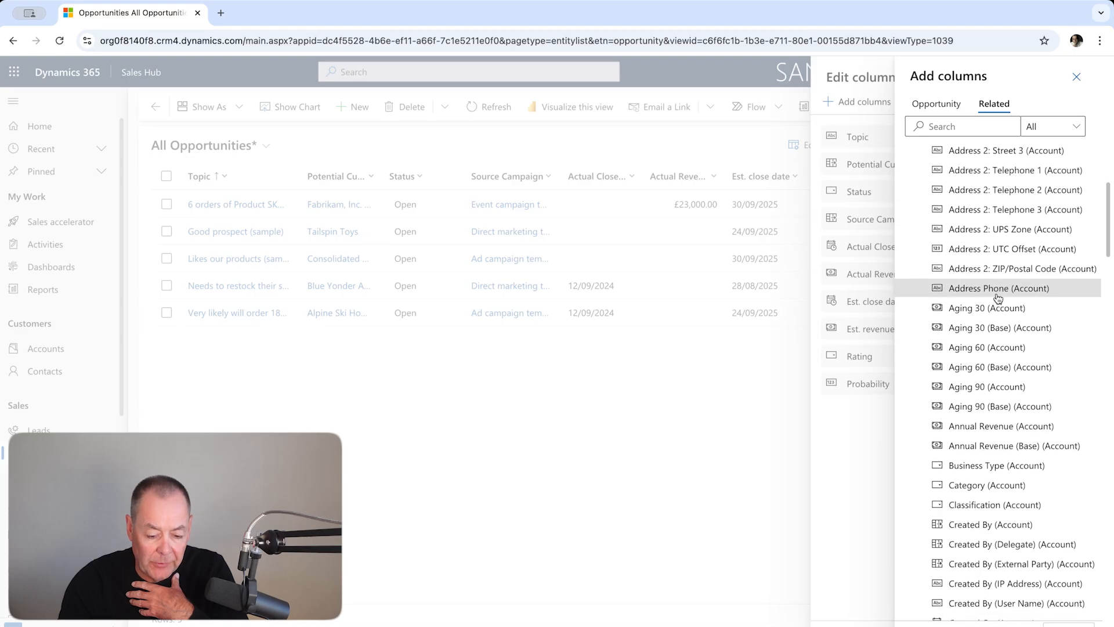
scroll(998, 297, "down", 10)
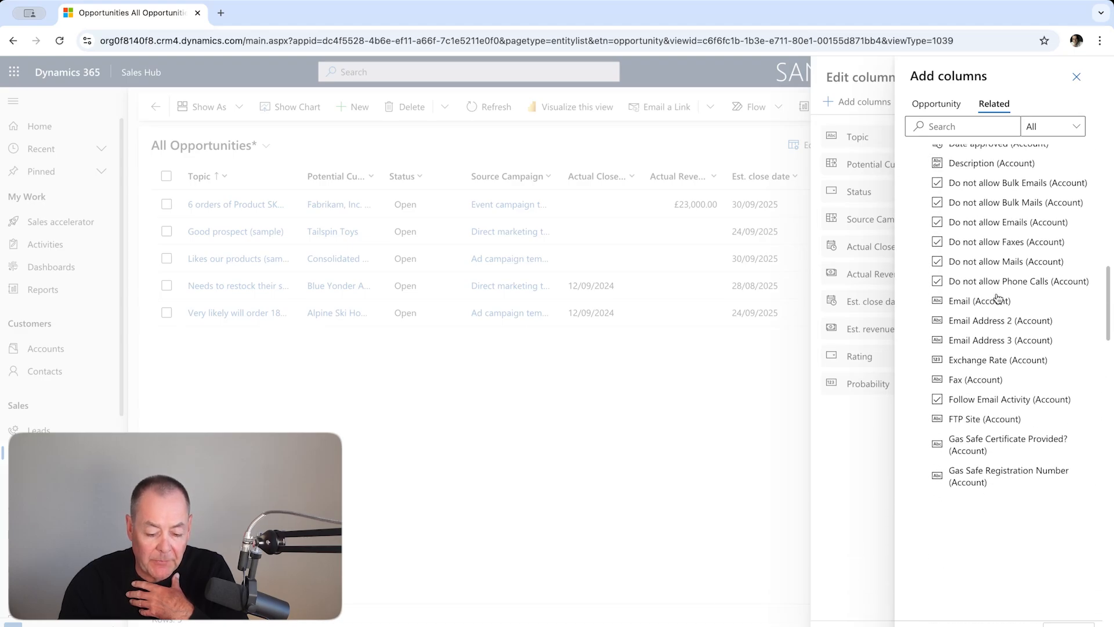
scroll(997, 298, "down", 5)
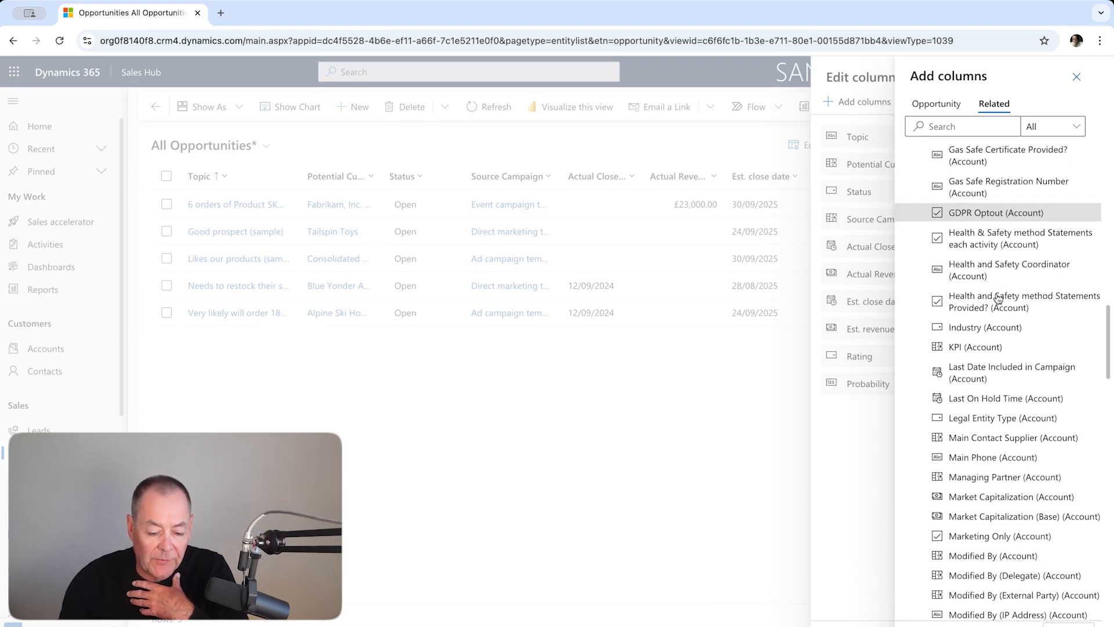
scroll(1005, 418, "down", 5)
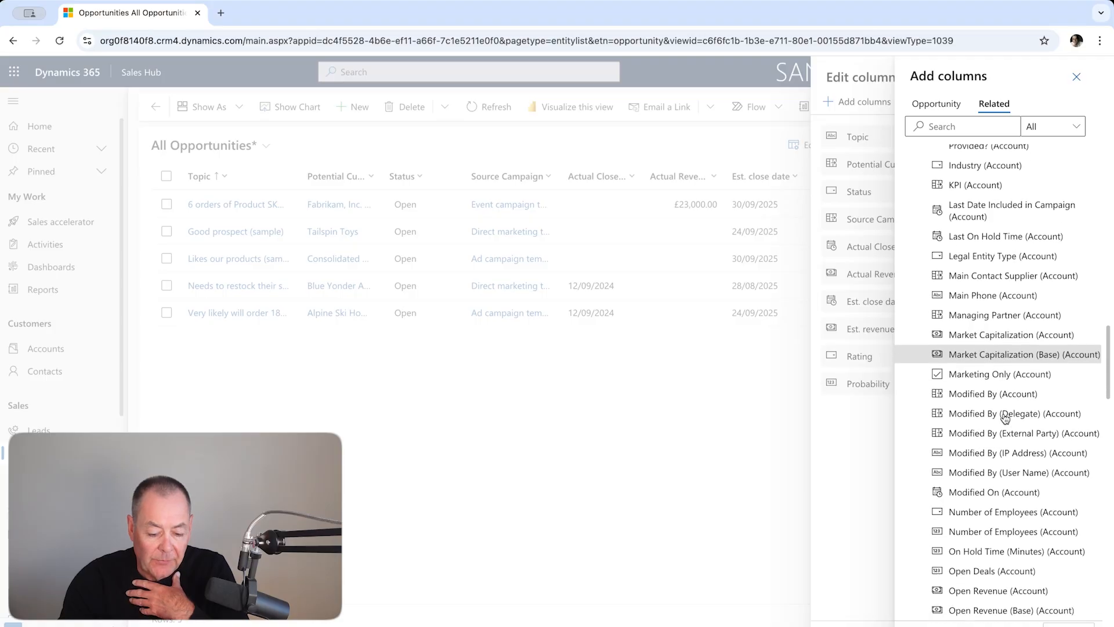
scroll(1004, 430, "down", 2)
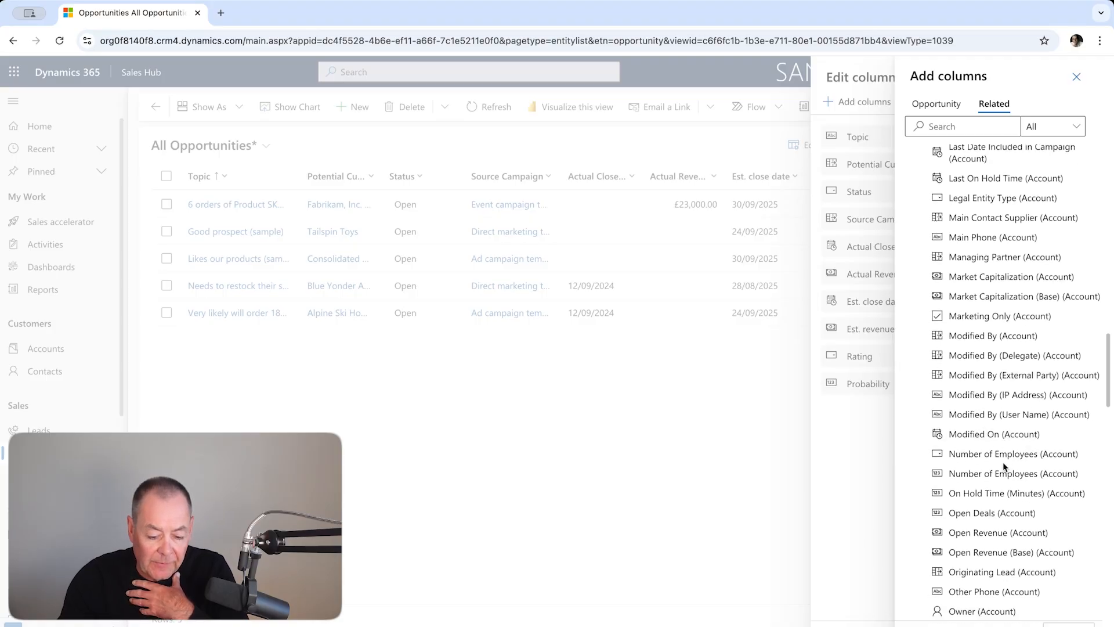
left_click(1003, 473)
scroll(998, 470, "down", 5)
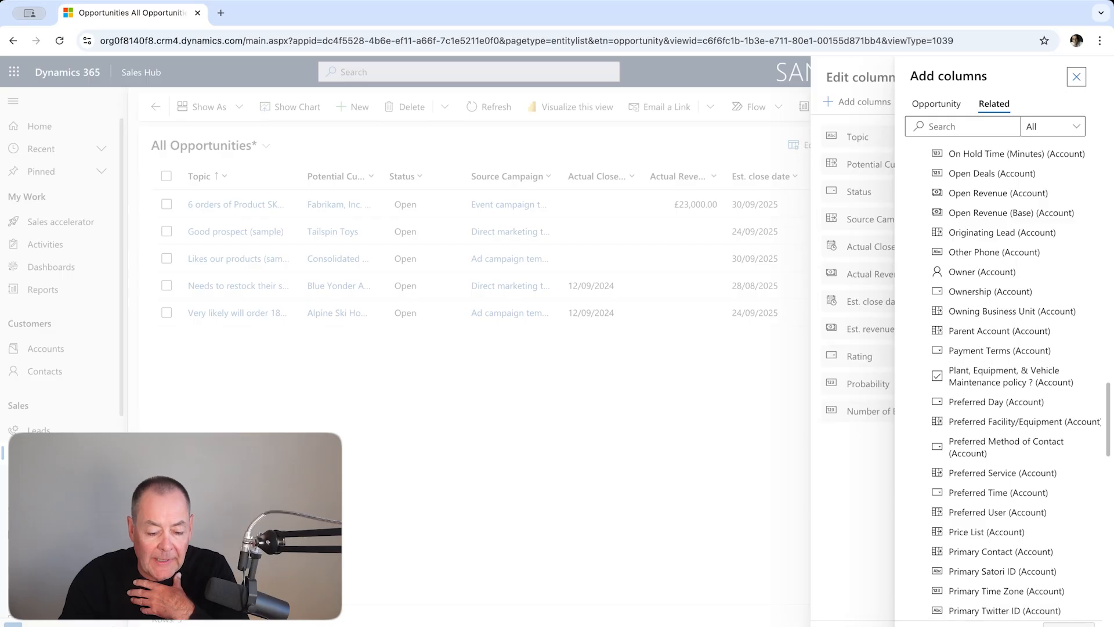
left_click(1074, 624)
Move the Number of Employees (Account) column directly after Est. revenue and apply the column changes to the view.
left_click_drag(875, 410, 876, 354)
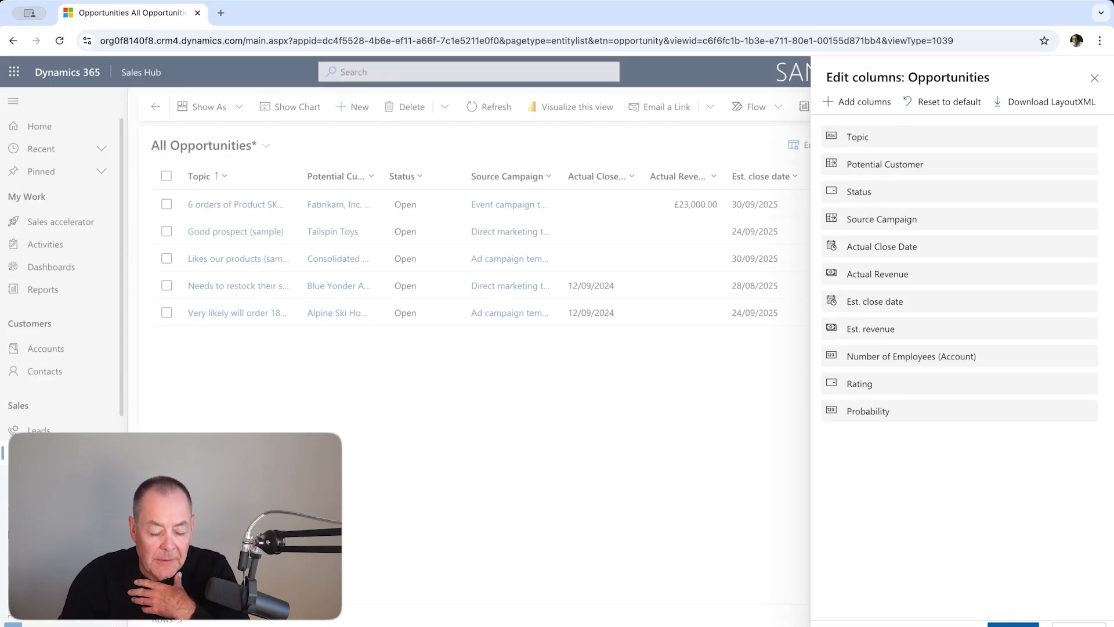
left_click(998, 624)
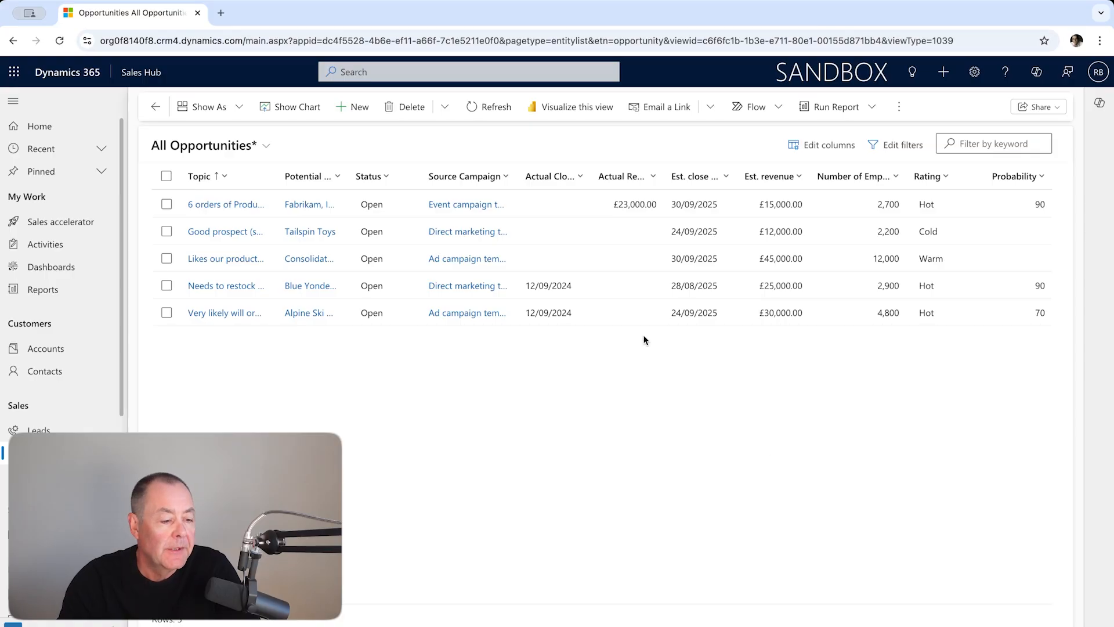
Save the customized All Opportunities view as a new view named RB Test 11.
left_click(225, 172)
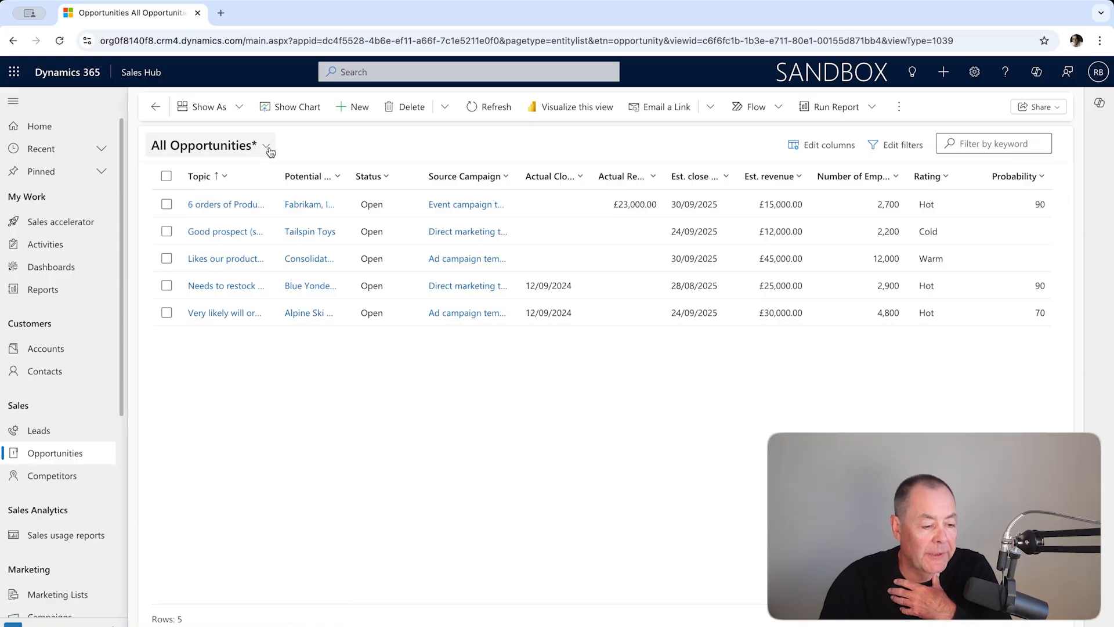
left_click(266, 150)
scroll(392, 400, "down", 2)
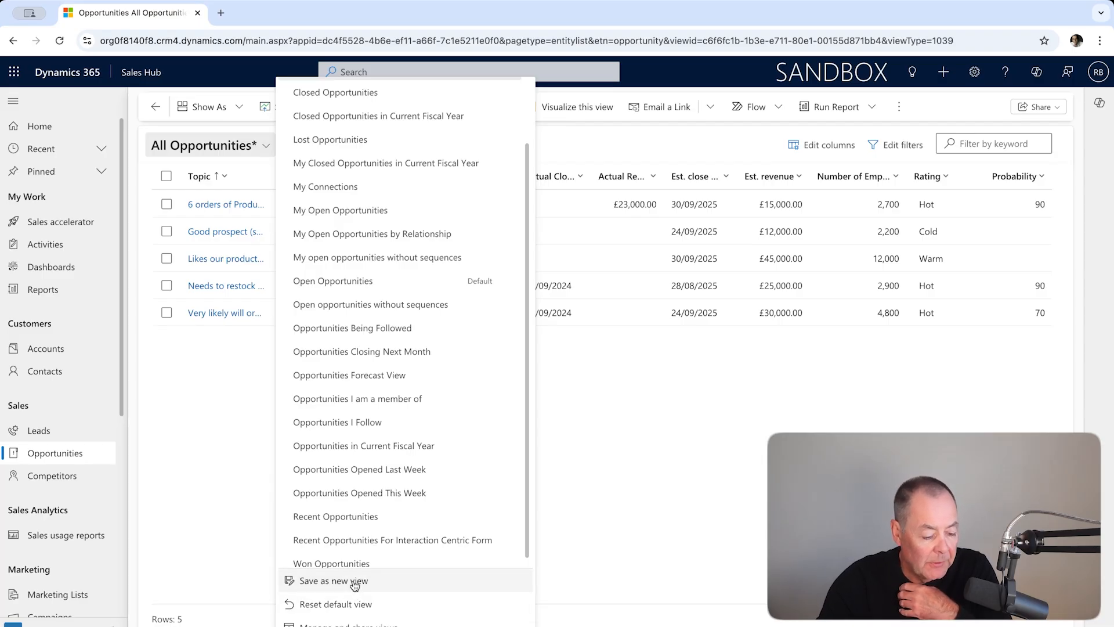
left_click(354, 581)
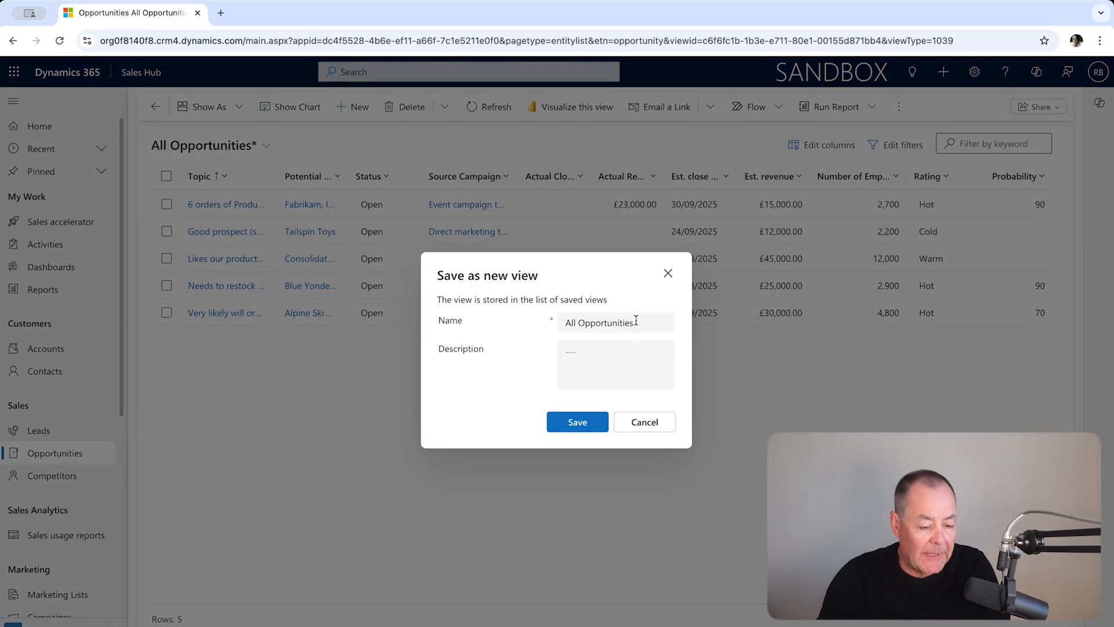
left_click_drag(636, 321, 558, 324)
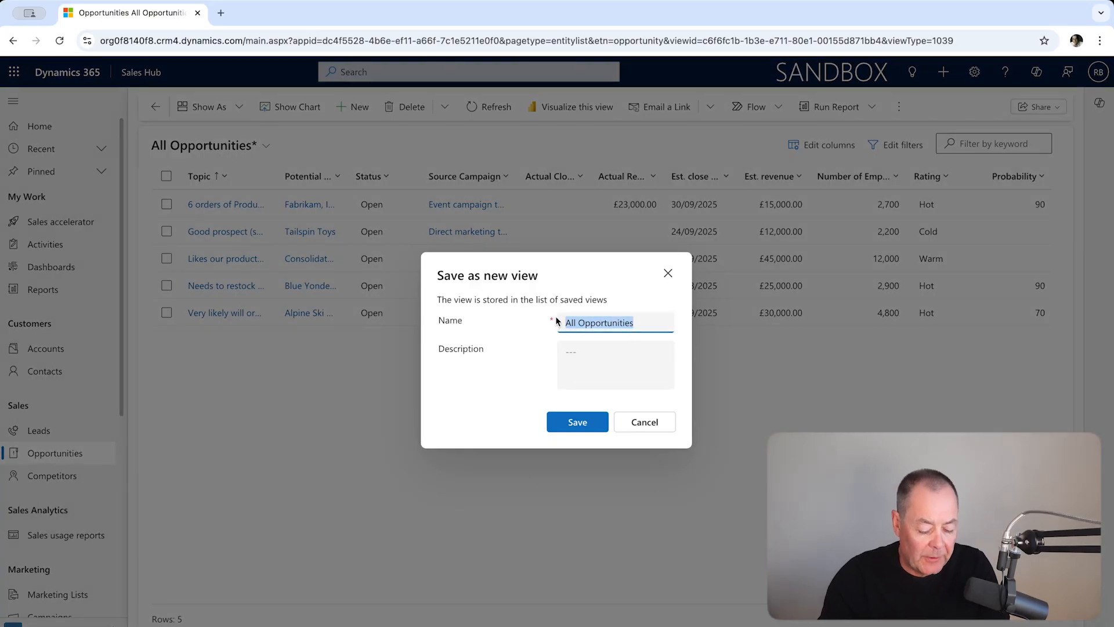
key("BackSpace")
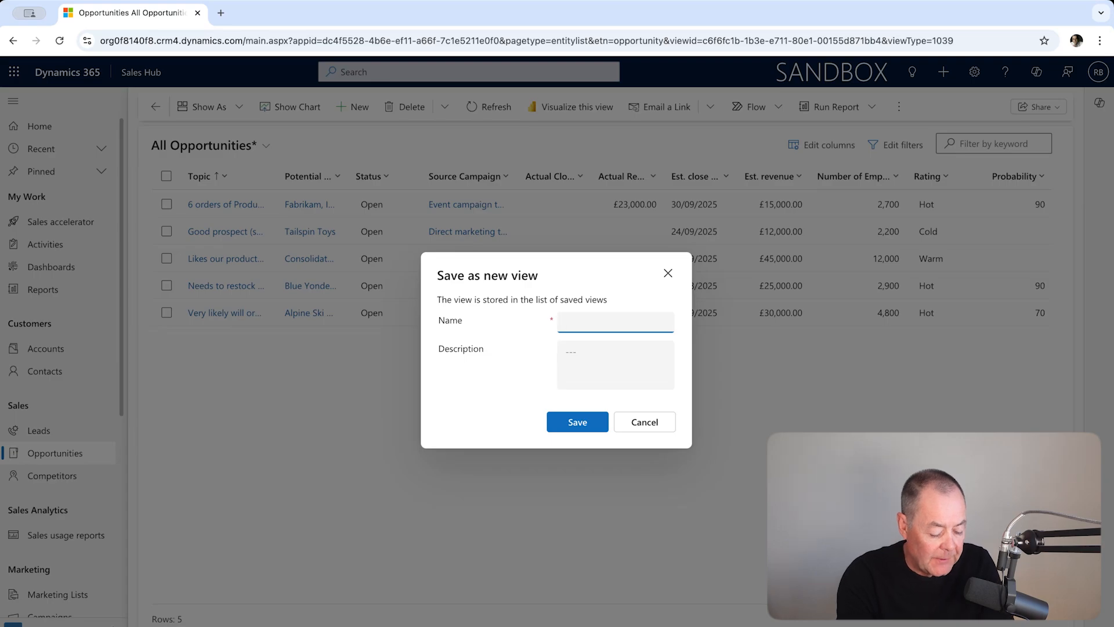
type("RB Test")
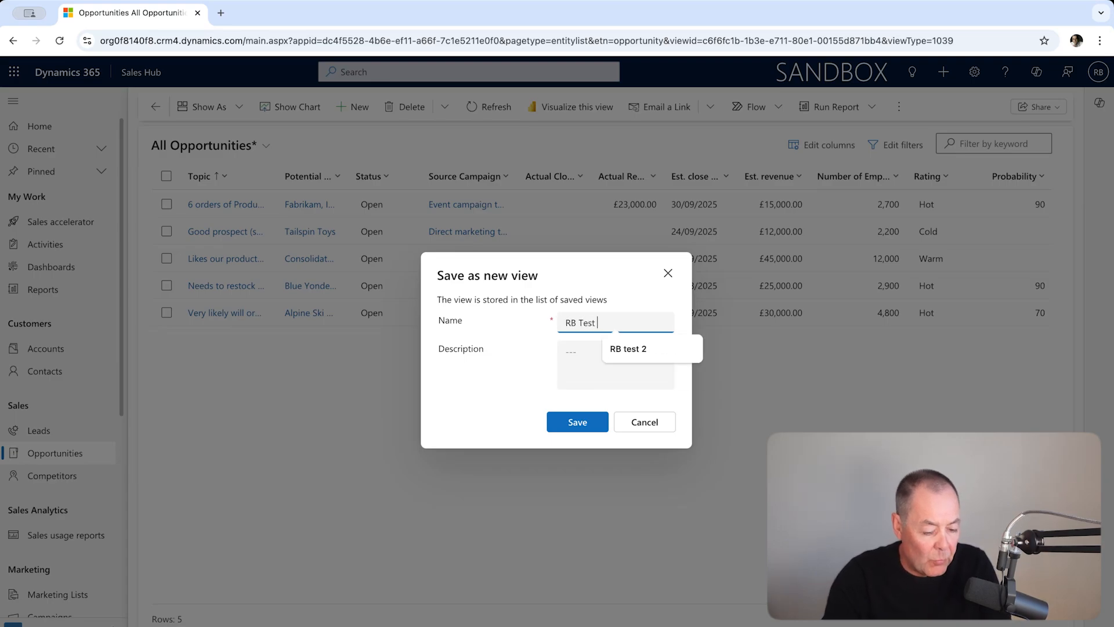
type(" 1")
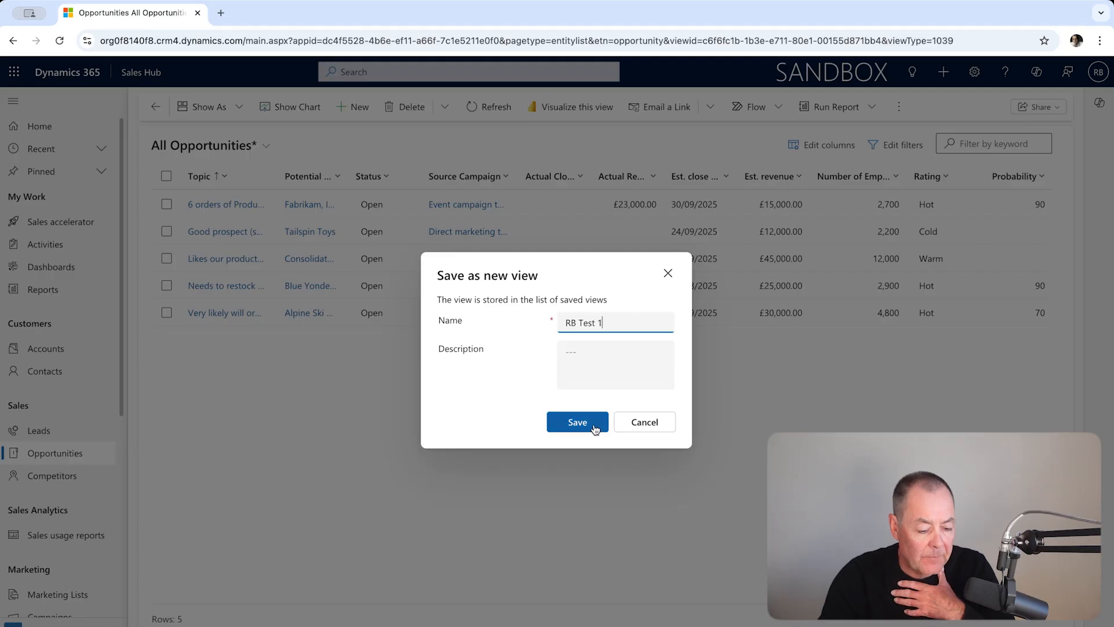
type("1")
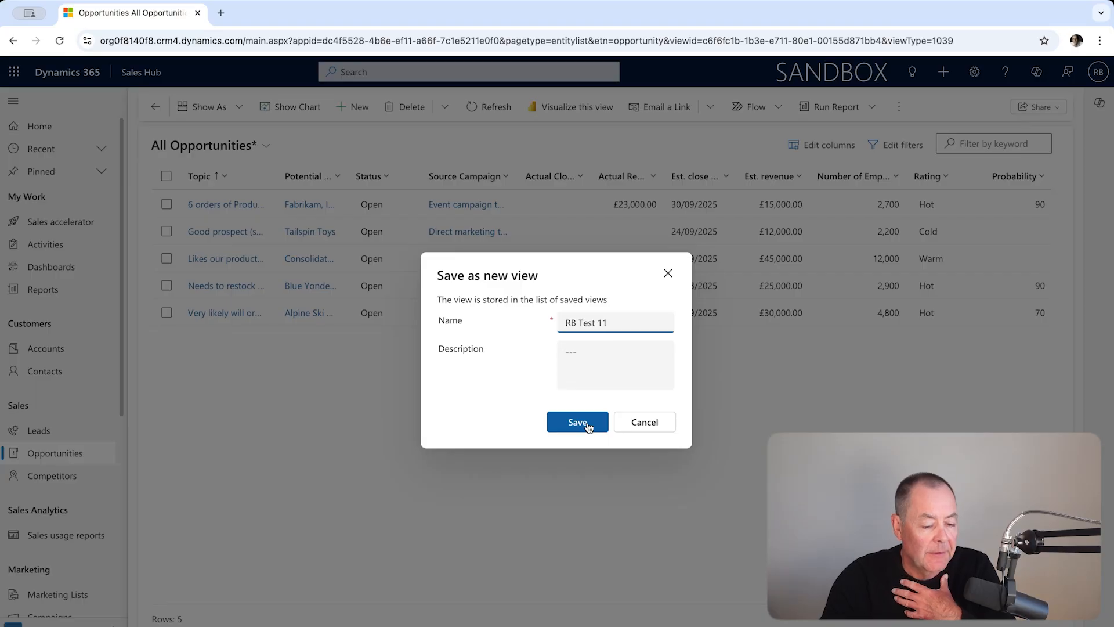
left_click(588, 427)
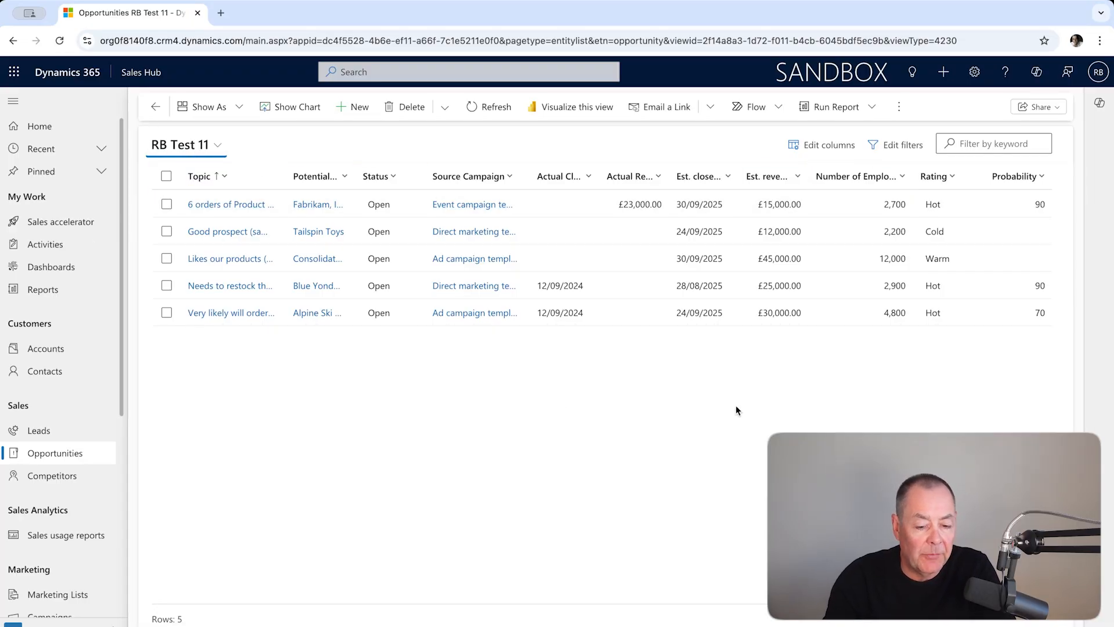
Review the filter conditions stored in the RB Test 11 view and its entry in the list of views.
left_click(903, 145)
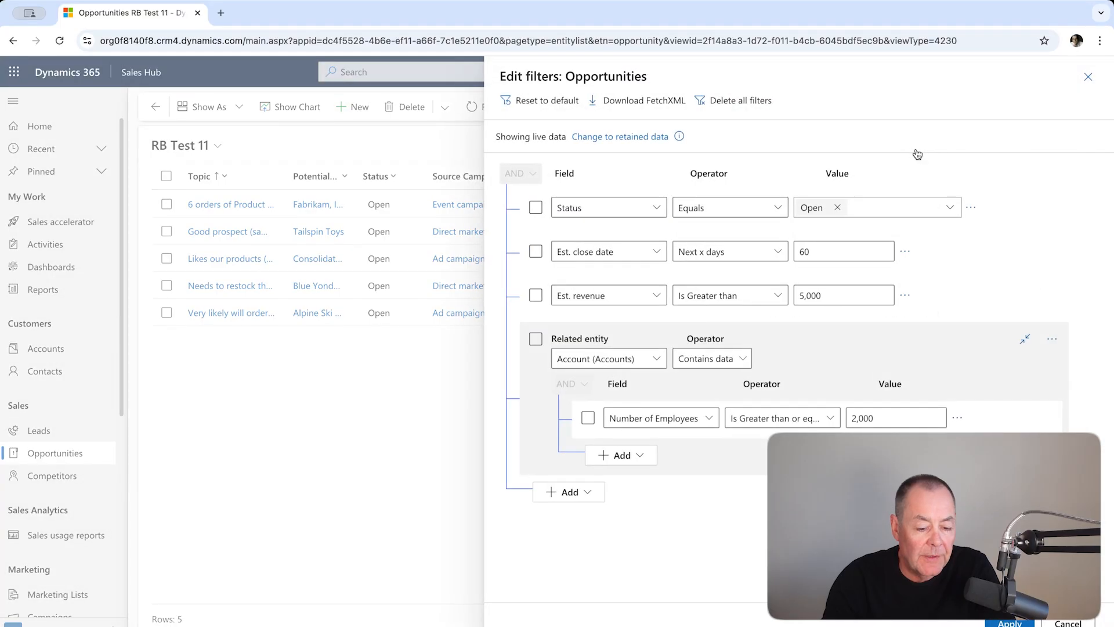
left_click(1088, 77)
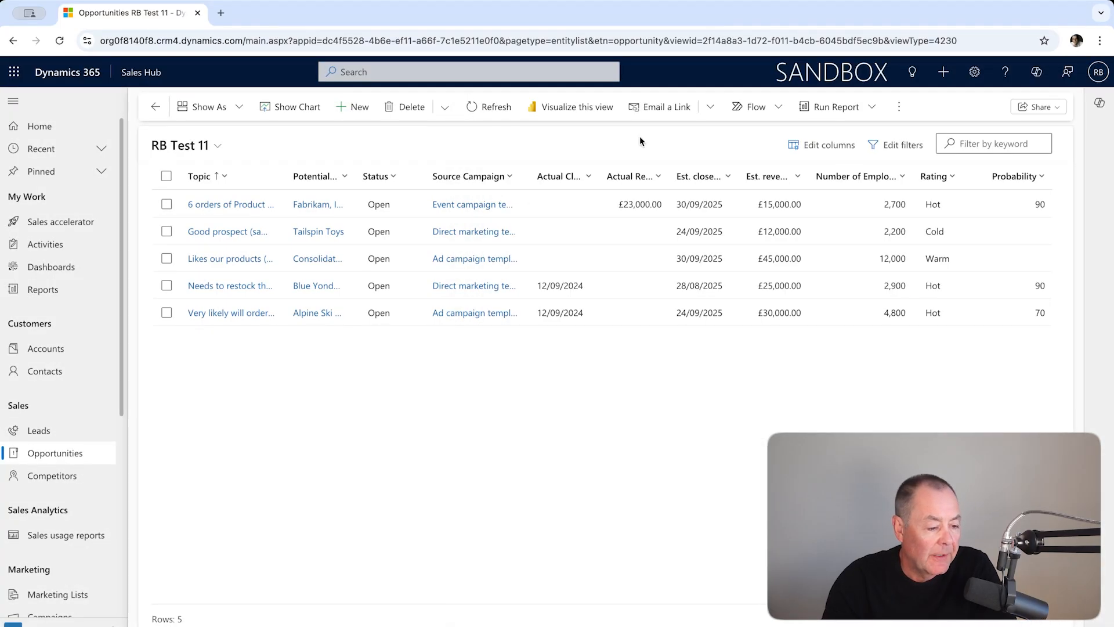
left_click(178, 148)
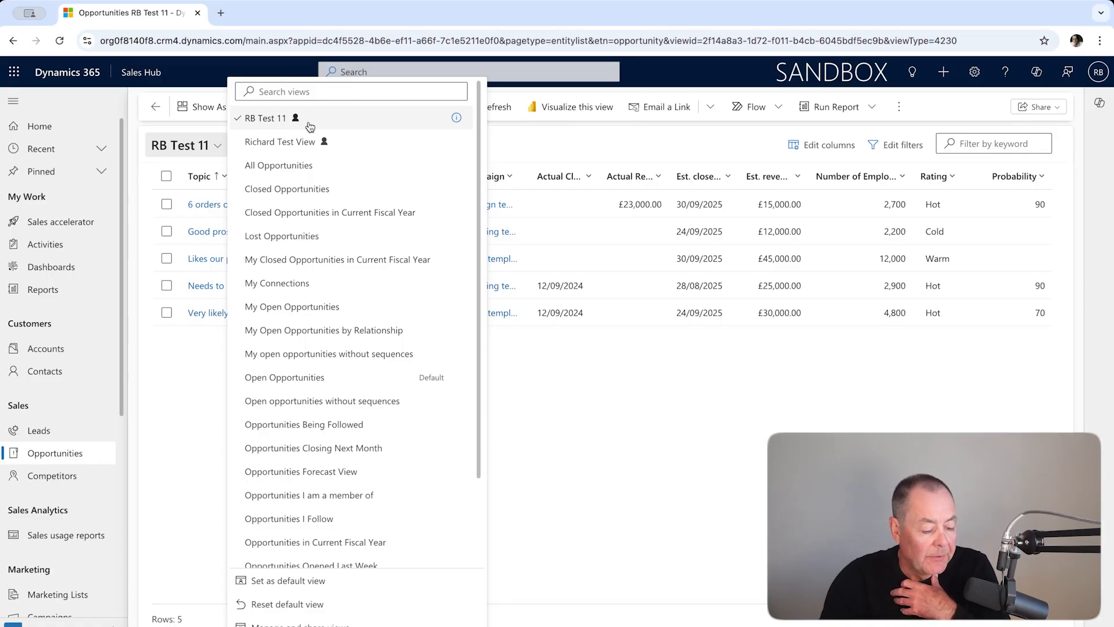
left_click(725, 394)
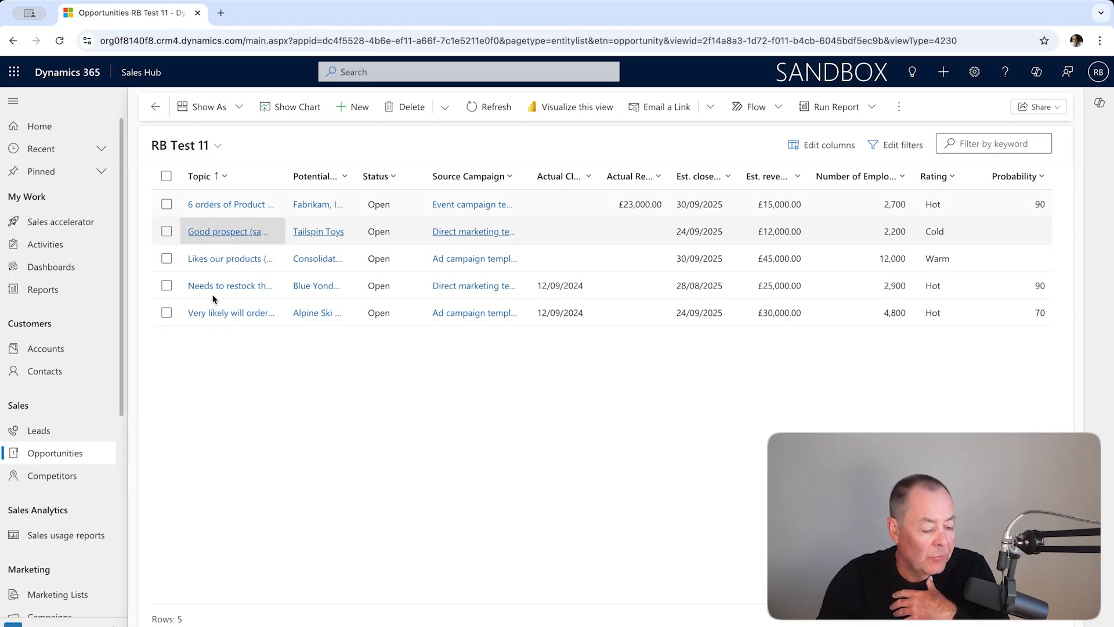
Open the sharing settings of the personal view RB Test 11 from the manage and share views list.
left_click(230, 145)
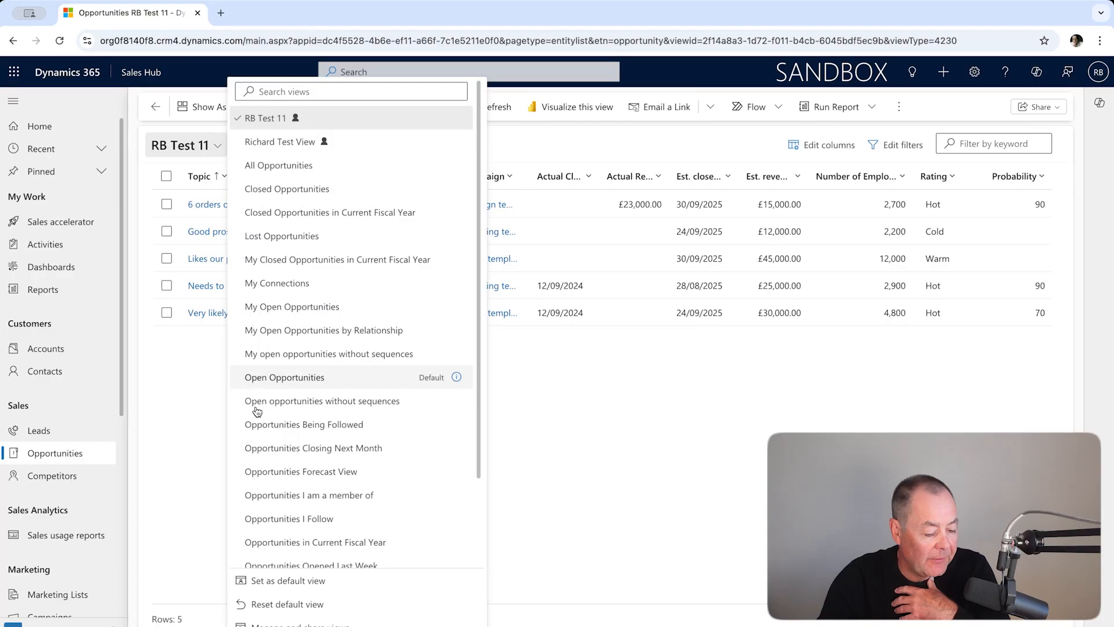
left_click(325, 624)
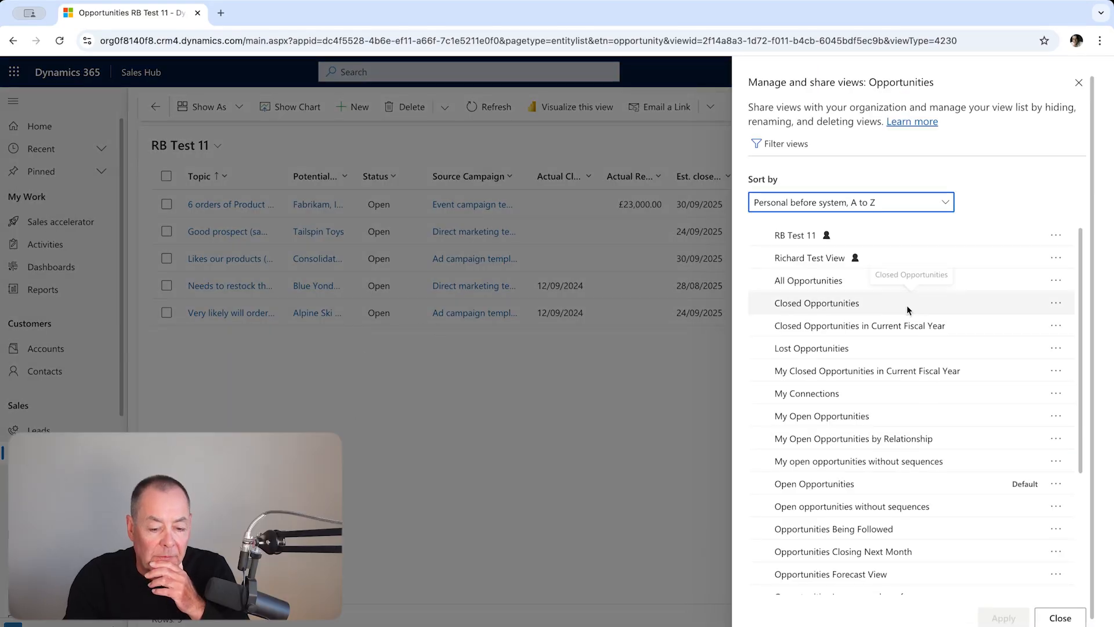
left_click(1056, 237)
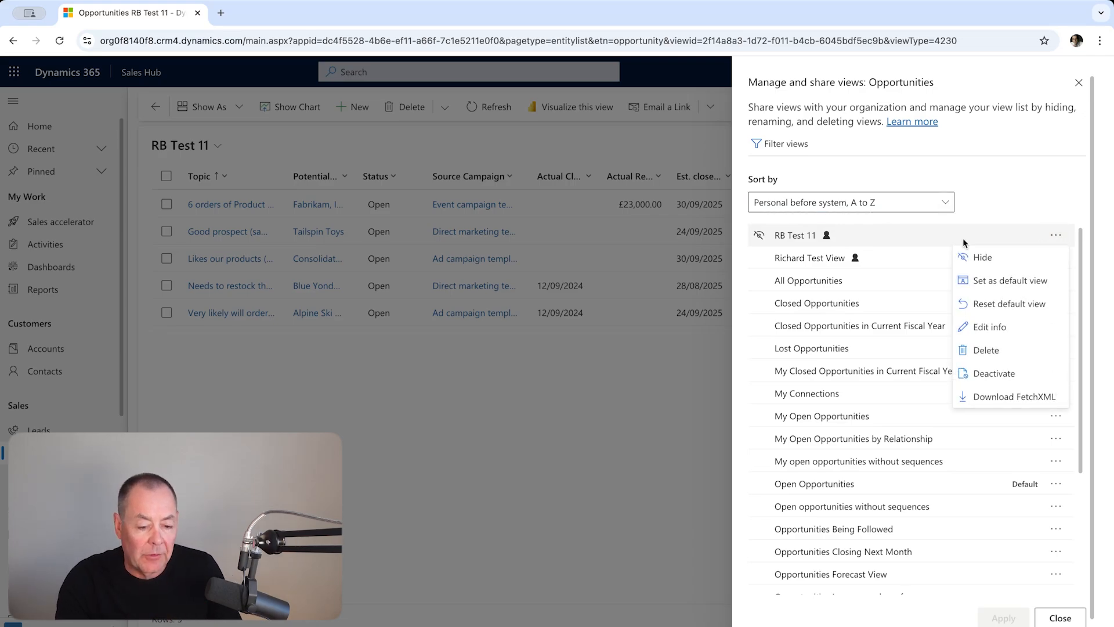
left_click(852, 236)
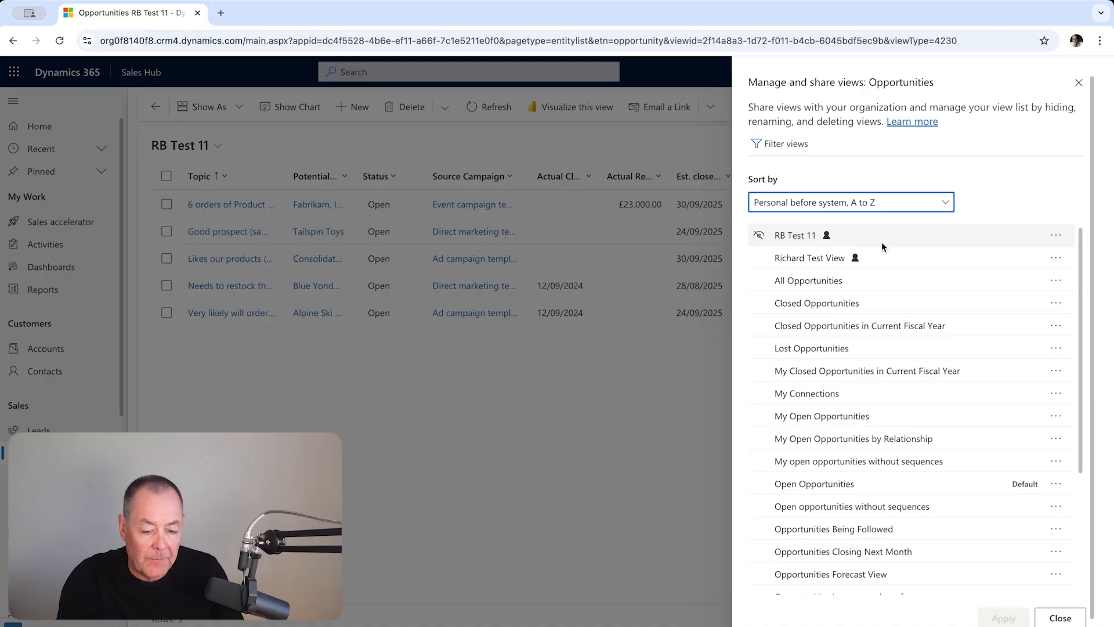
left_click(1056, 238)
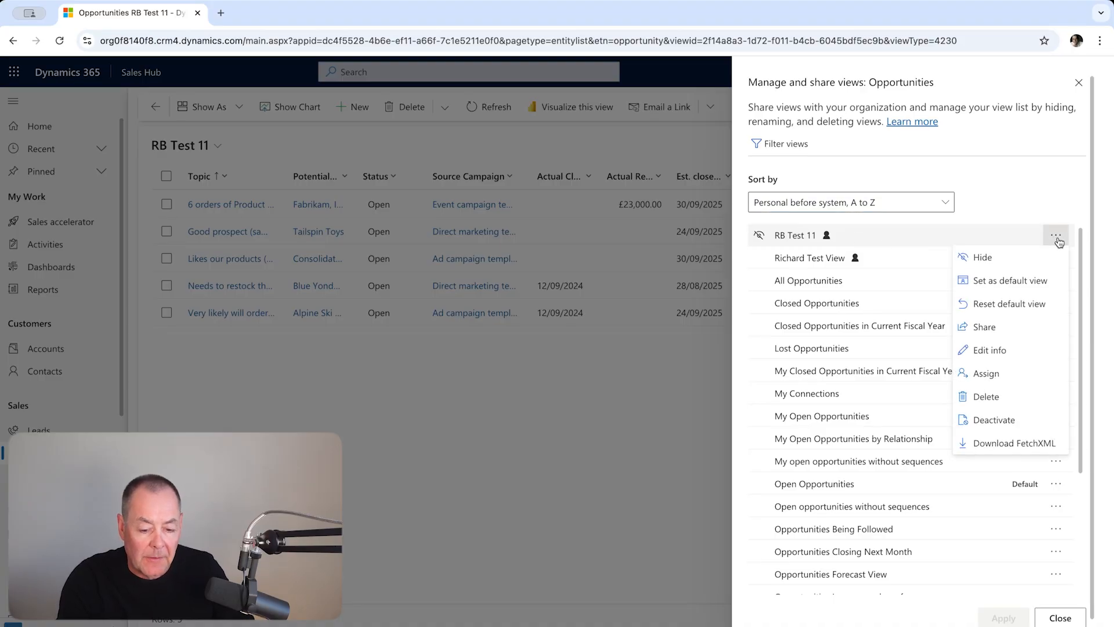
left_click(1011, 330)
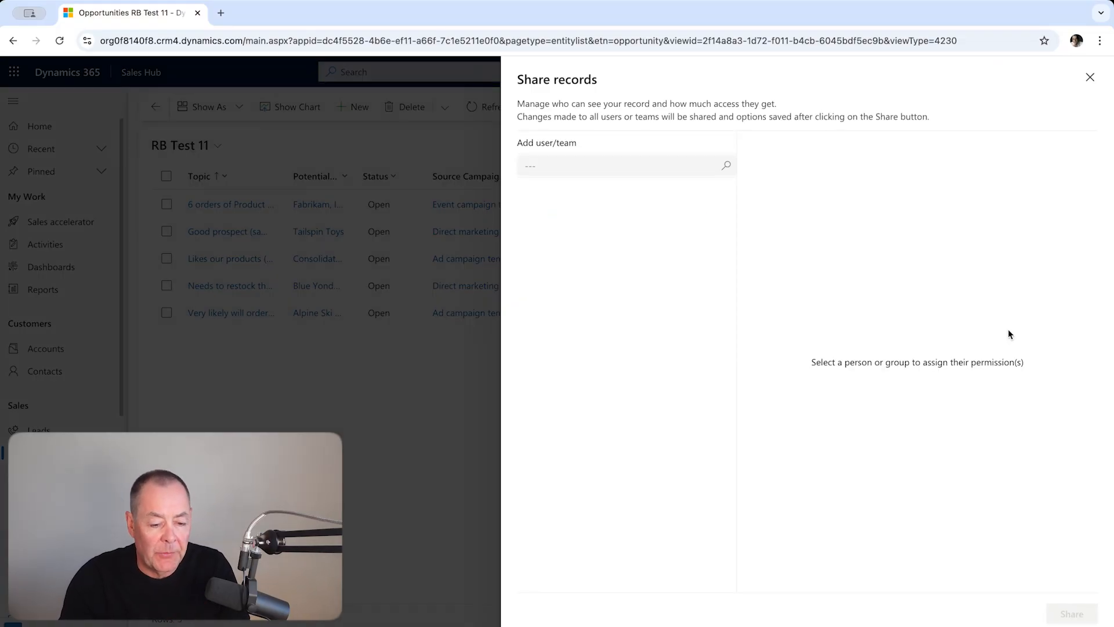
Find the colleague by first name and add them as a user to share the RB Test 11 view with.
left_click(547, 165)
type("m")
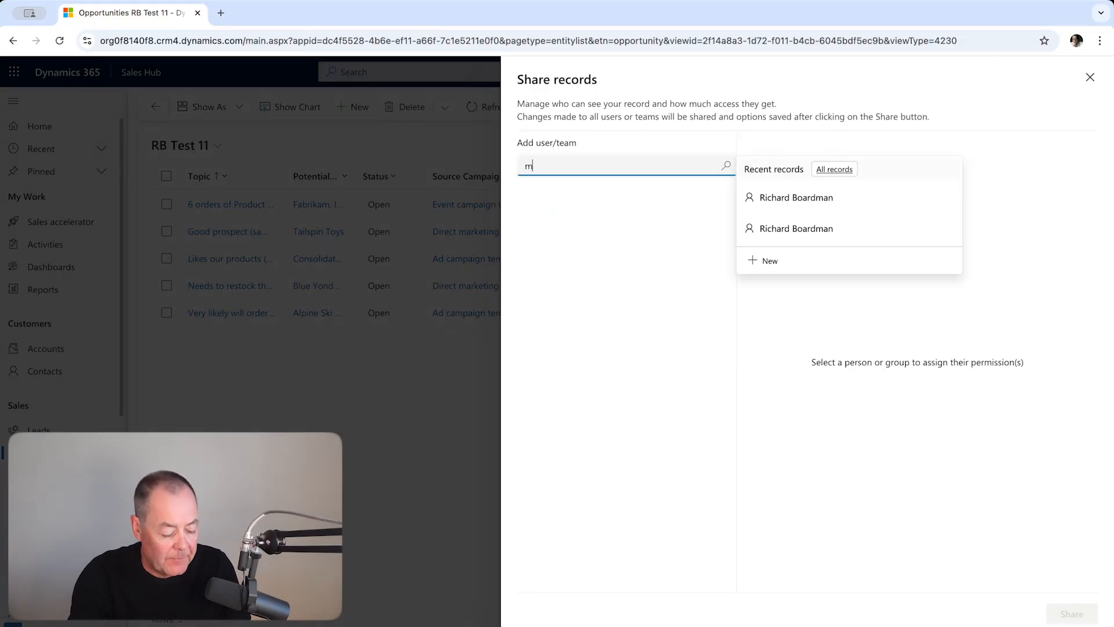
type("ark")
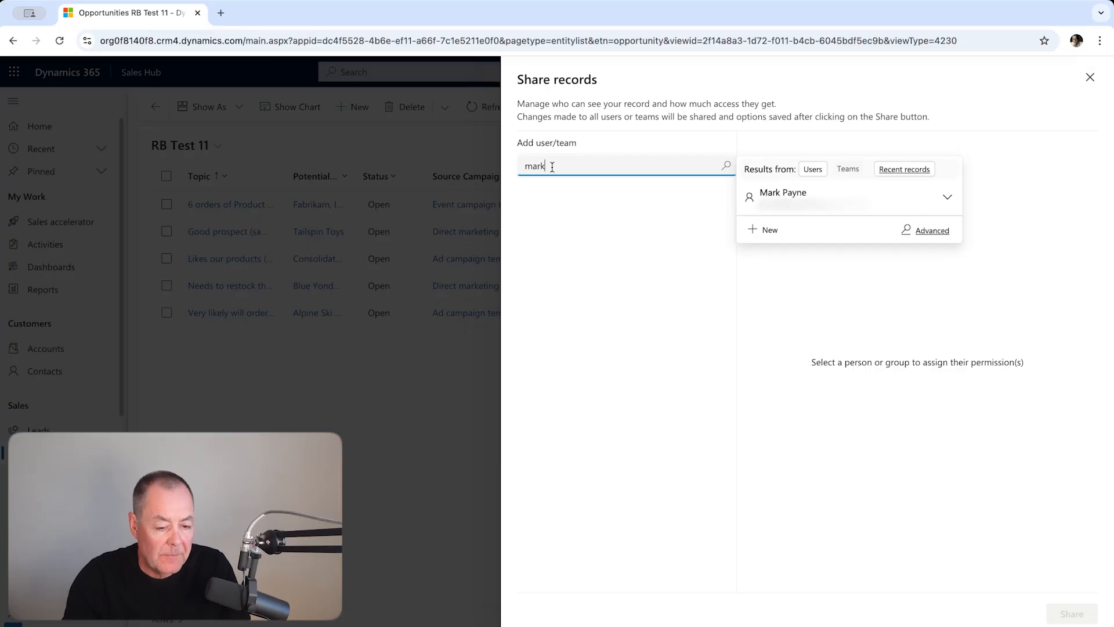
left_click(810, 213)
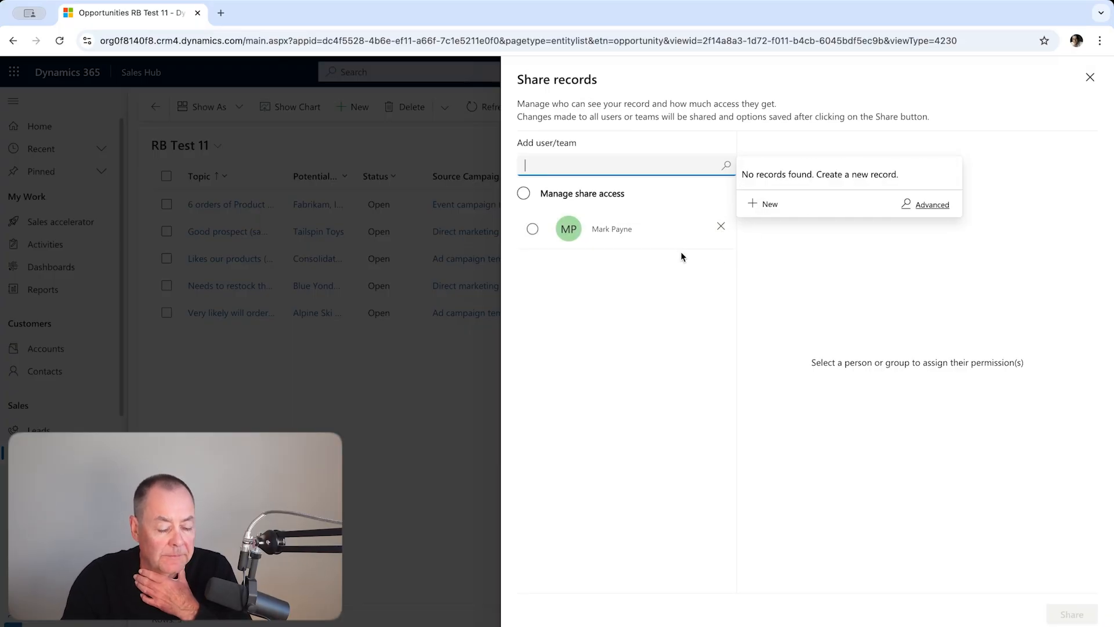
left_click(690, 312)
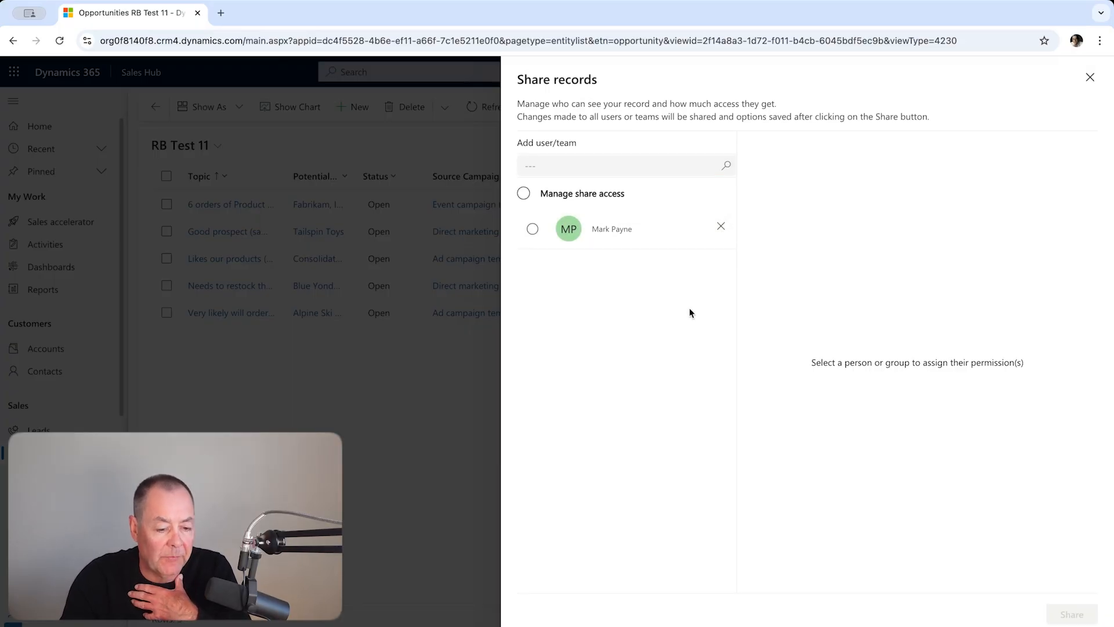
Grant the added user only the Read permission and share the view with them.
left_click(642, 229)
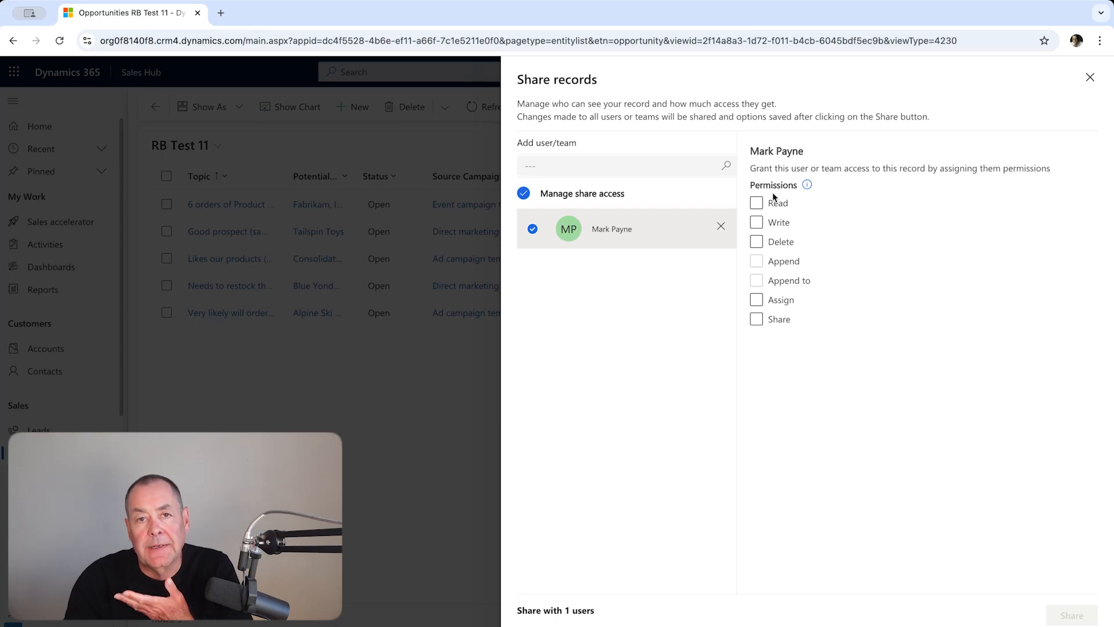
left_click(757, 207)
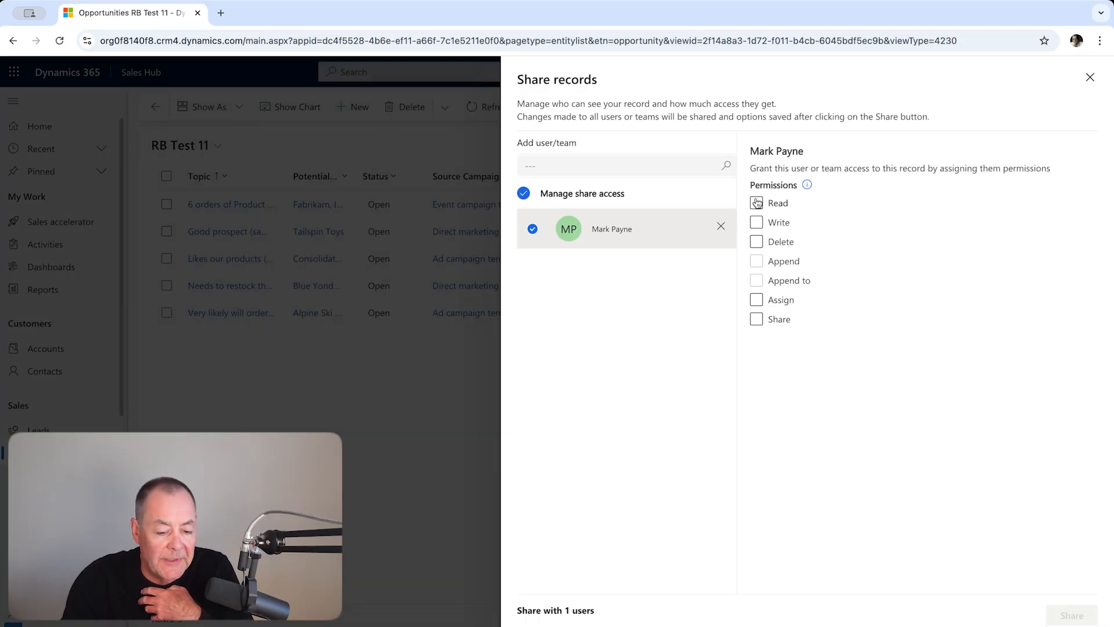
left_click(767, 206)
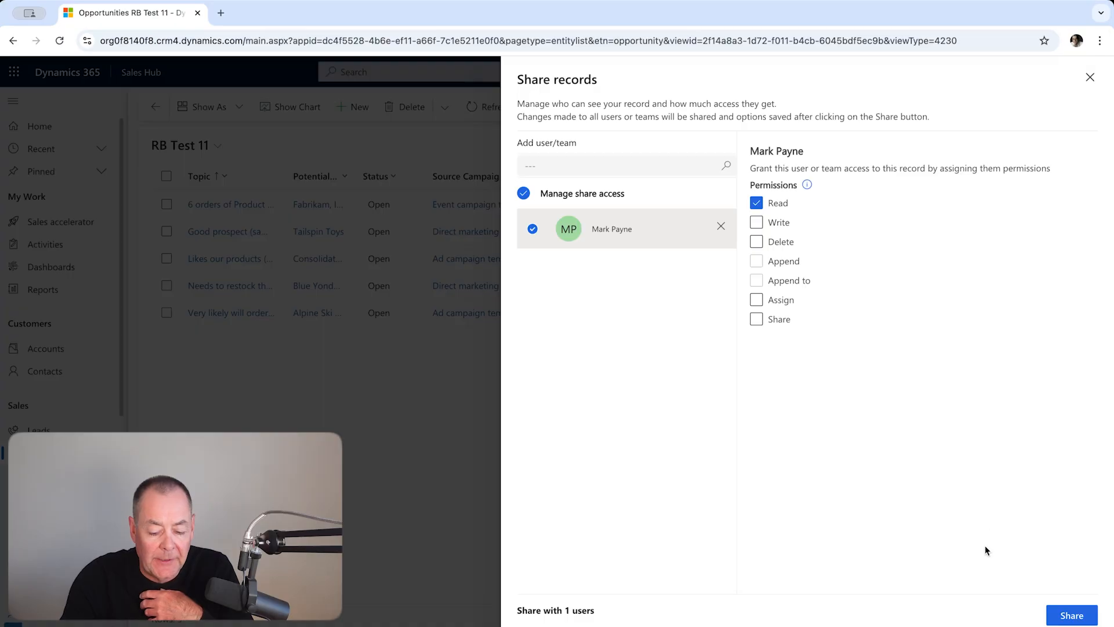
left_click(1083, 620)
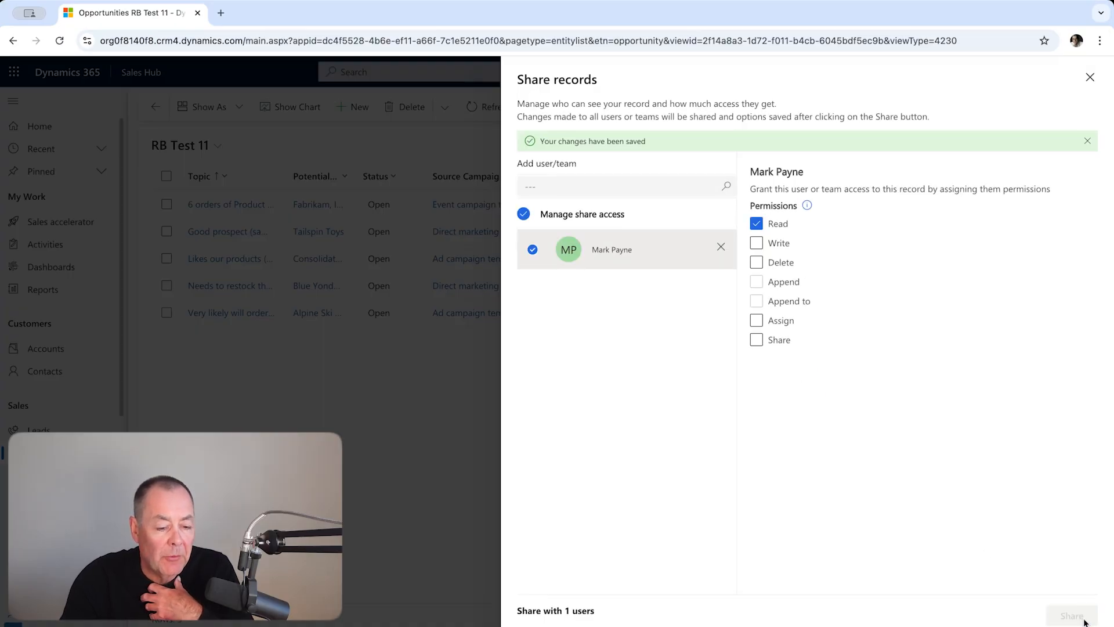